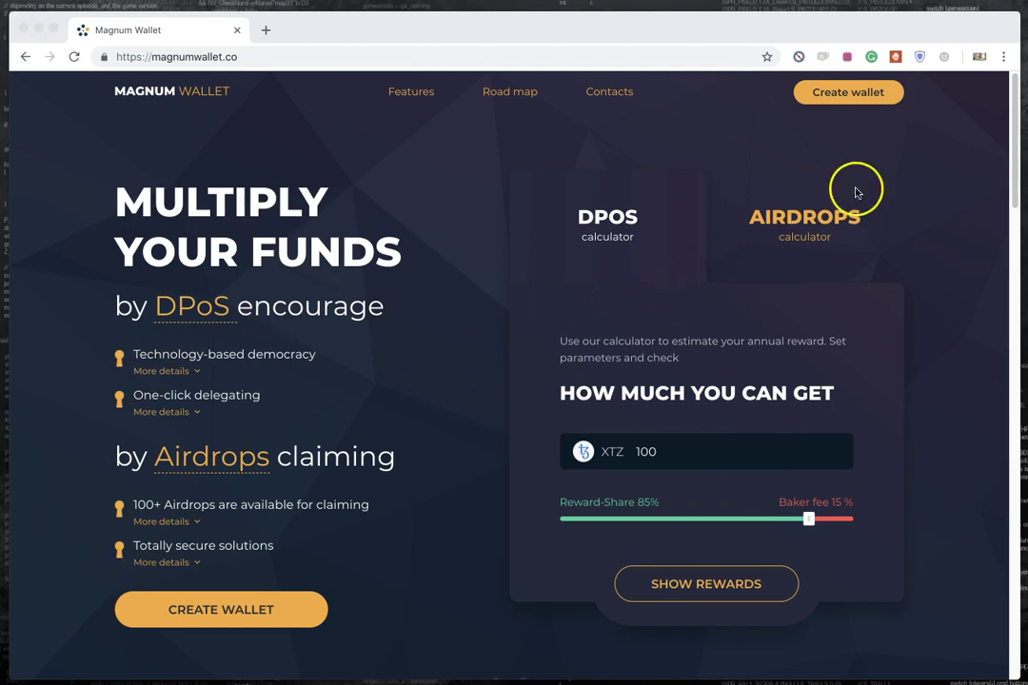
Step: Bring the browser showing the magnumwallet.co homepage and its 100 XTZ rewards calculator to the front
left_click(846, 99)
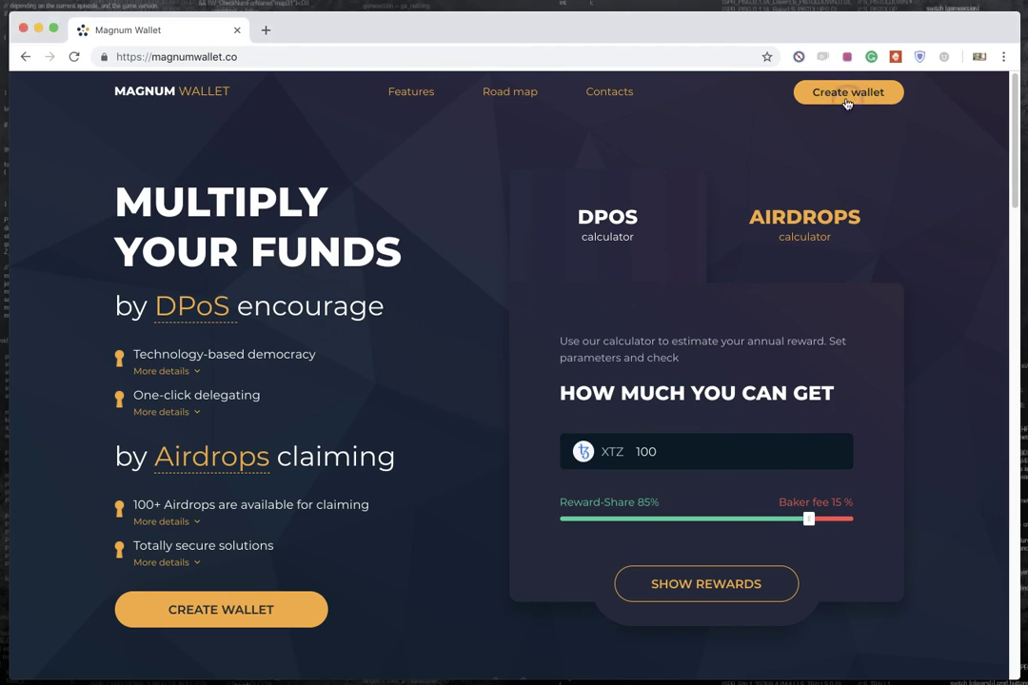
scroll(720, 389, "down", 20)
scroll(721, 393, "up", 15)
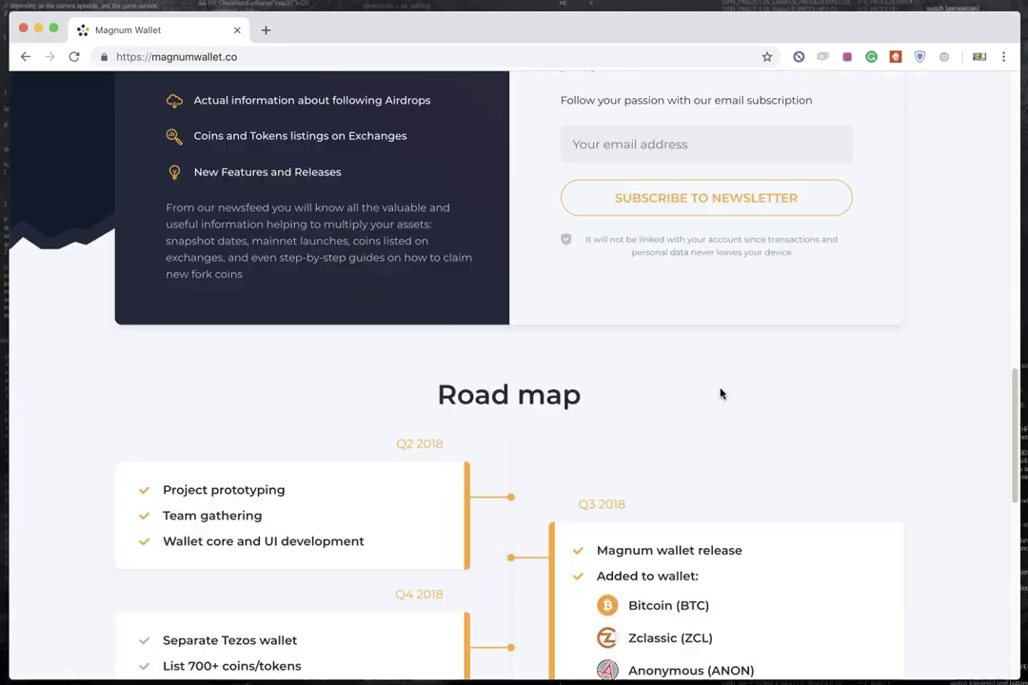
scroll(720, 393, "down", 10)
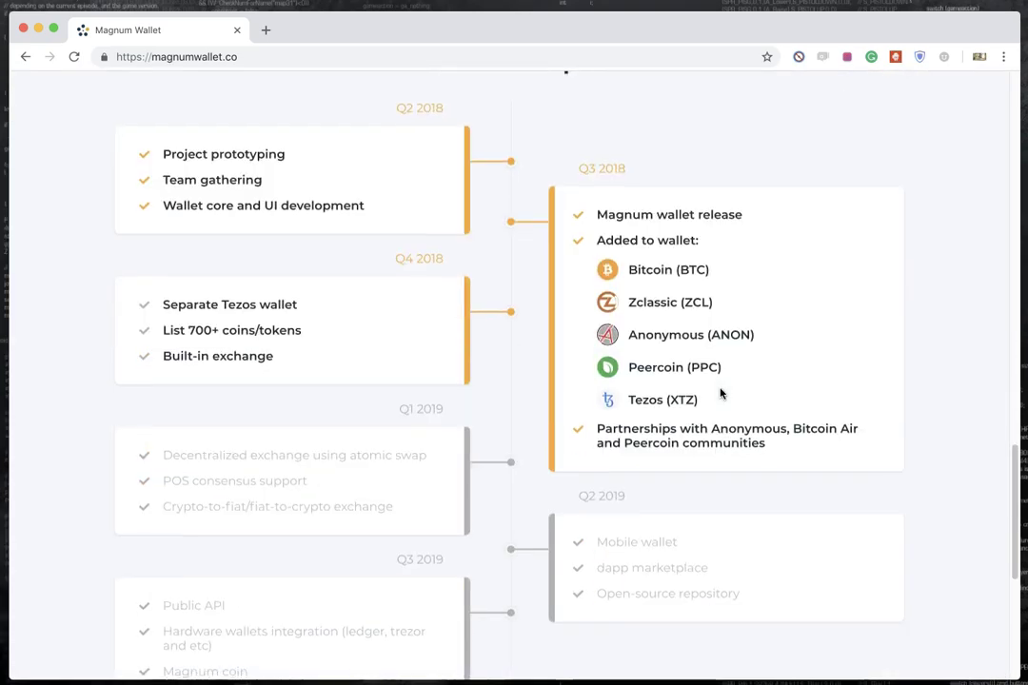
scroll(720, 393, "up", 2)
scroll(721, 394, "down", 1)
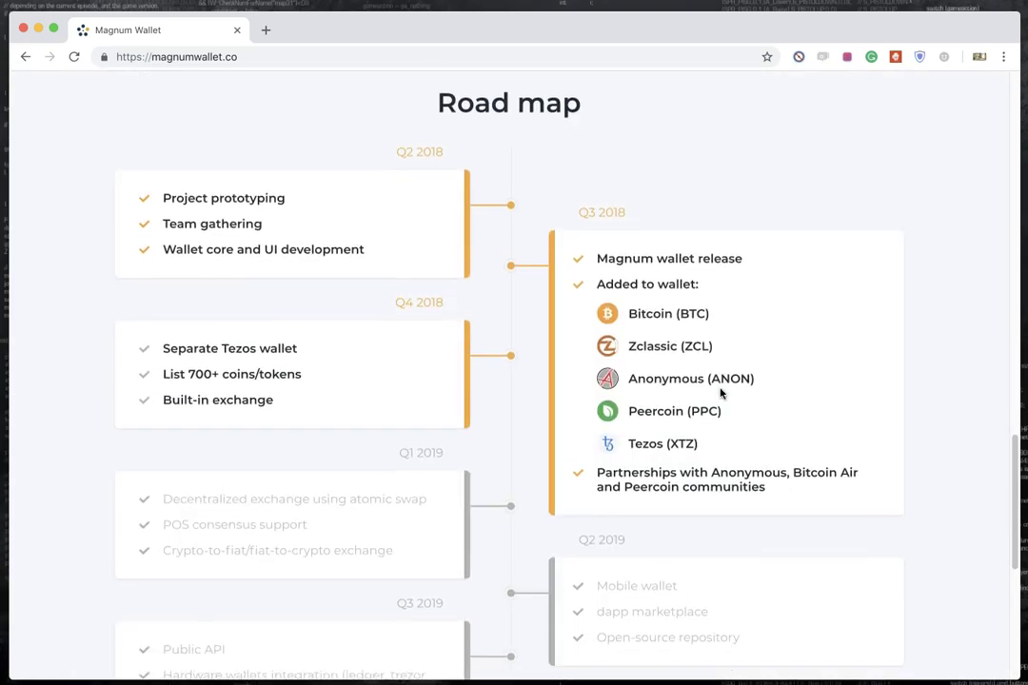
scroll(647, 447, "up", 10)
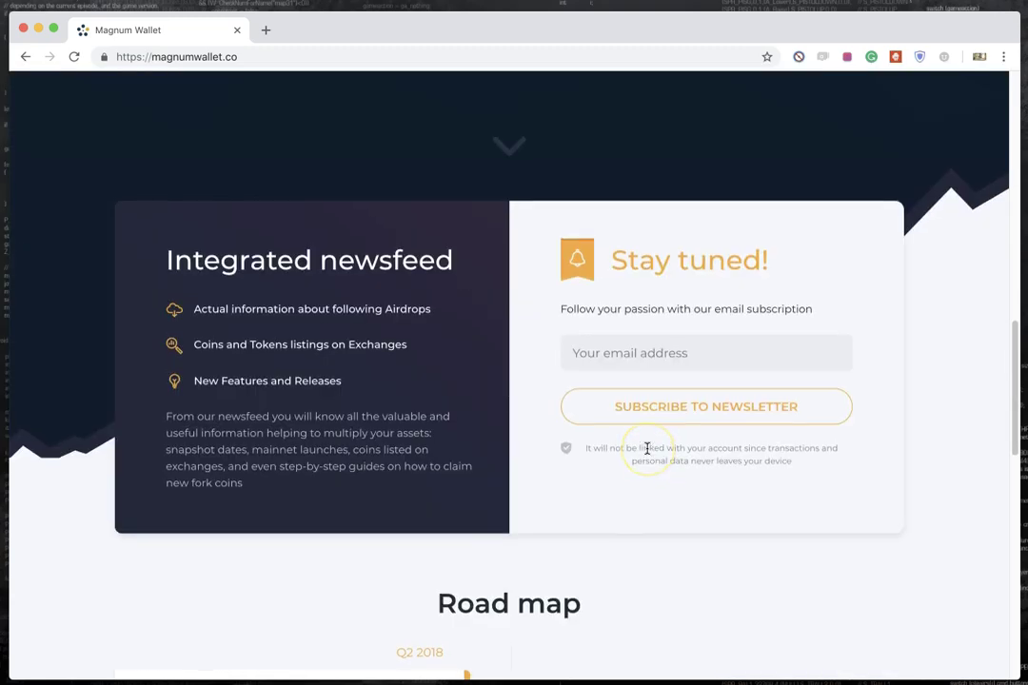
scroll(648, 447, "up", 2)
scroll(647, 448, "up", 1)
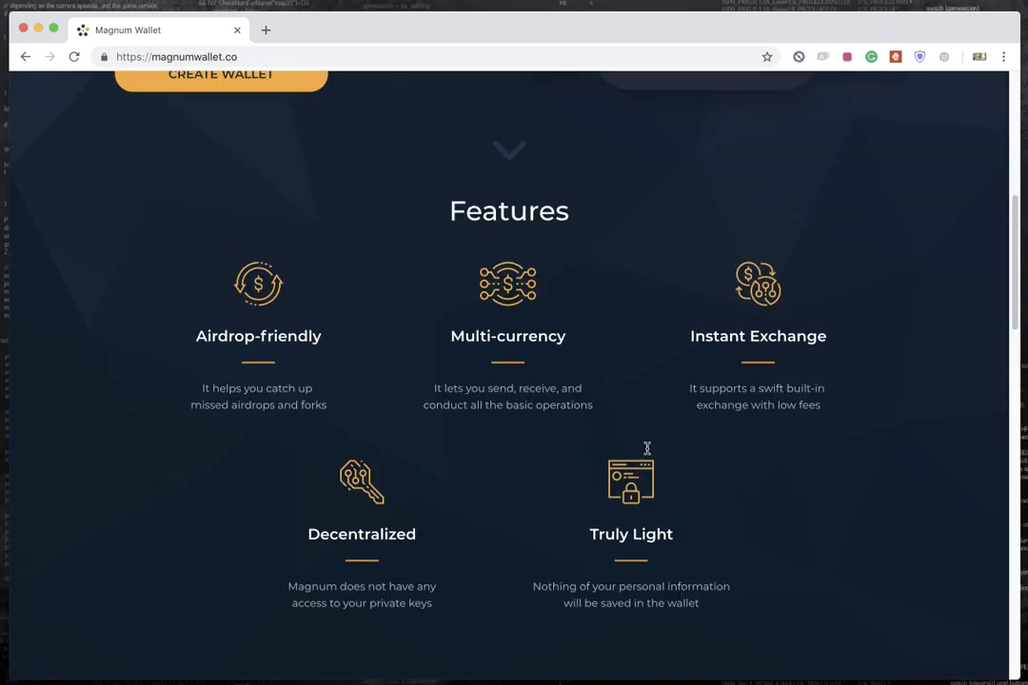
scroll(647, 447, "up", 2)
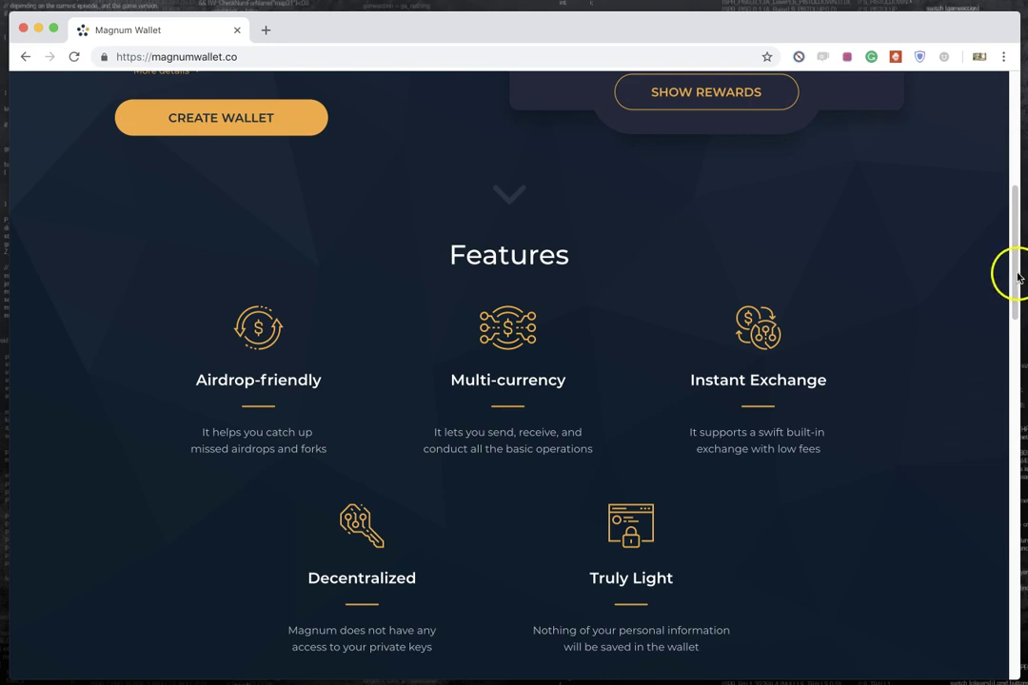
left_click_drag(1013, 328, 1007, 152)
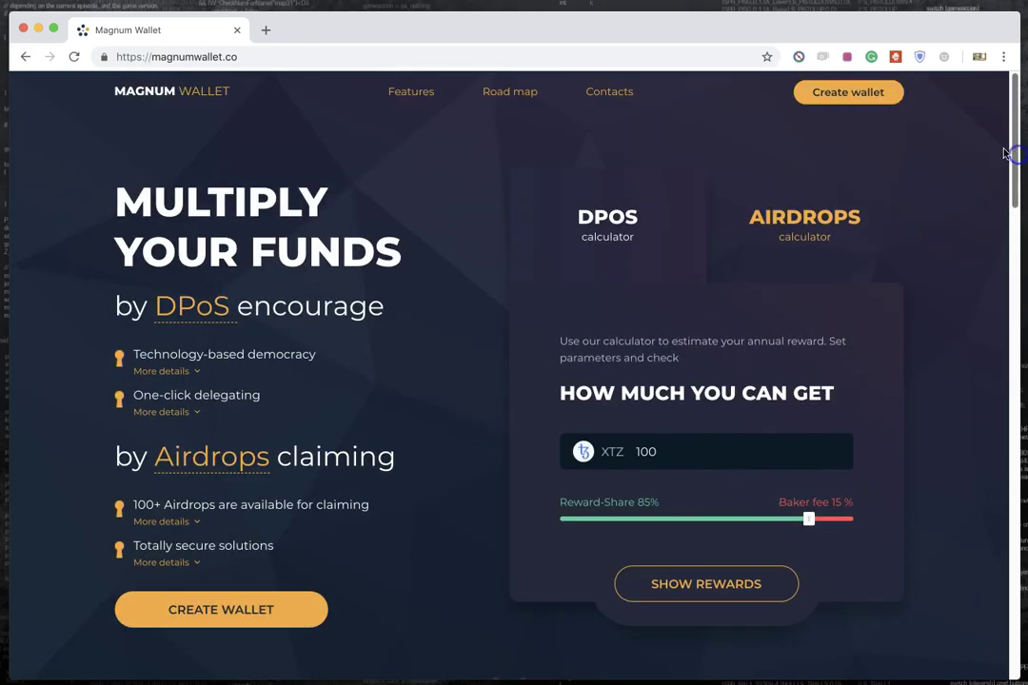
left_click(819, 226)
Step: Look through the import-with-private-key and Restore from Backup forms, then go back to the start screen
left_click(640, 225)
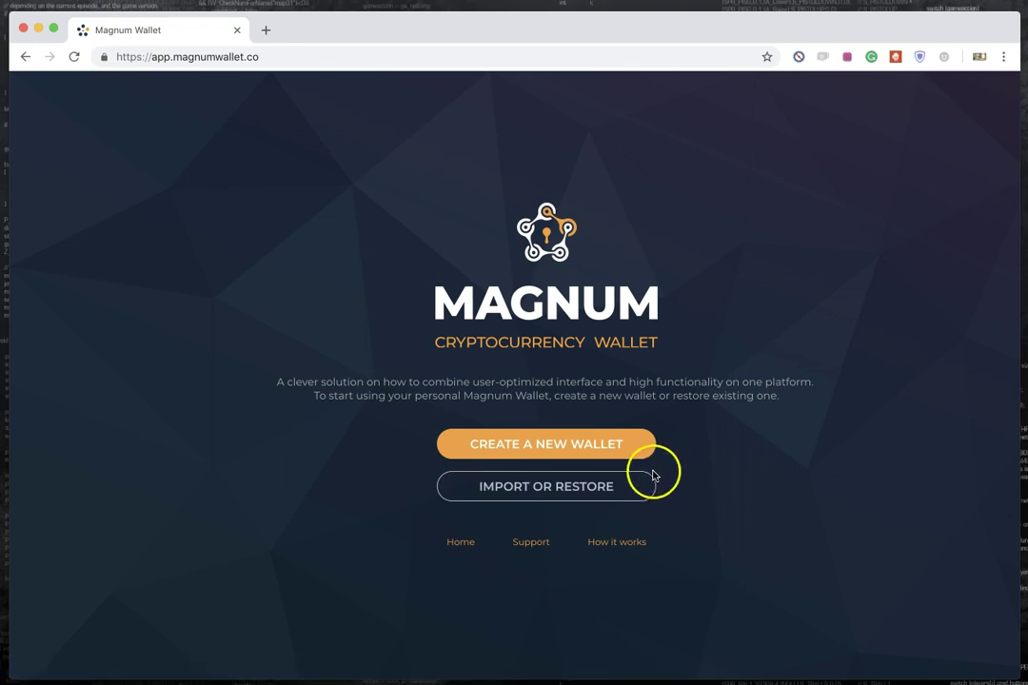
left_click(592, 487)
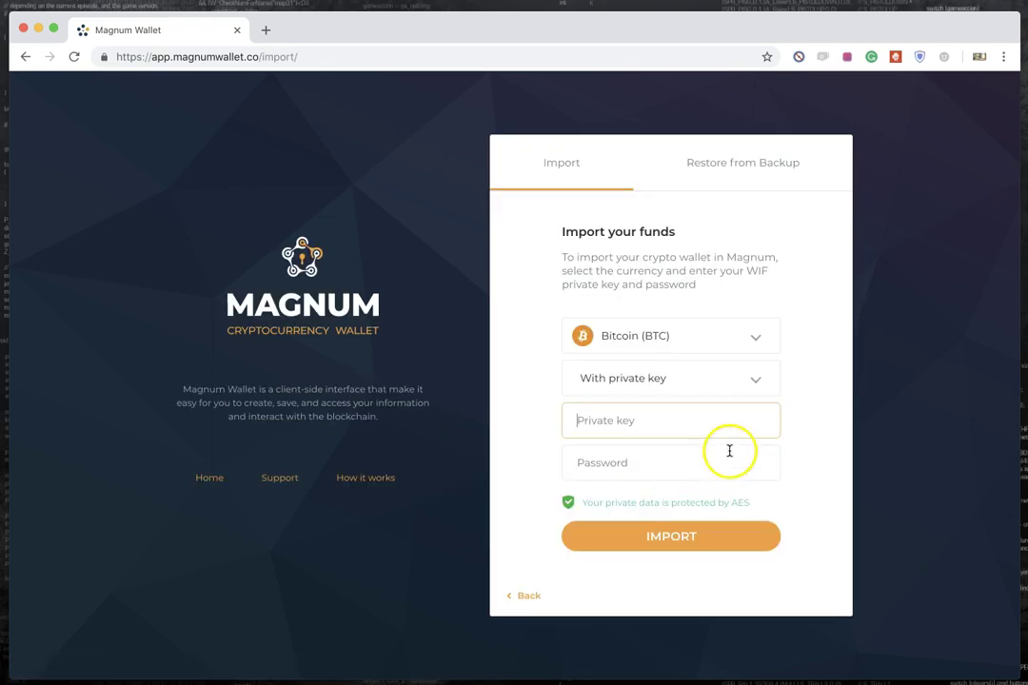
left_click(748, 386)
left_click(615, 411)
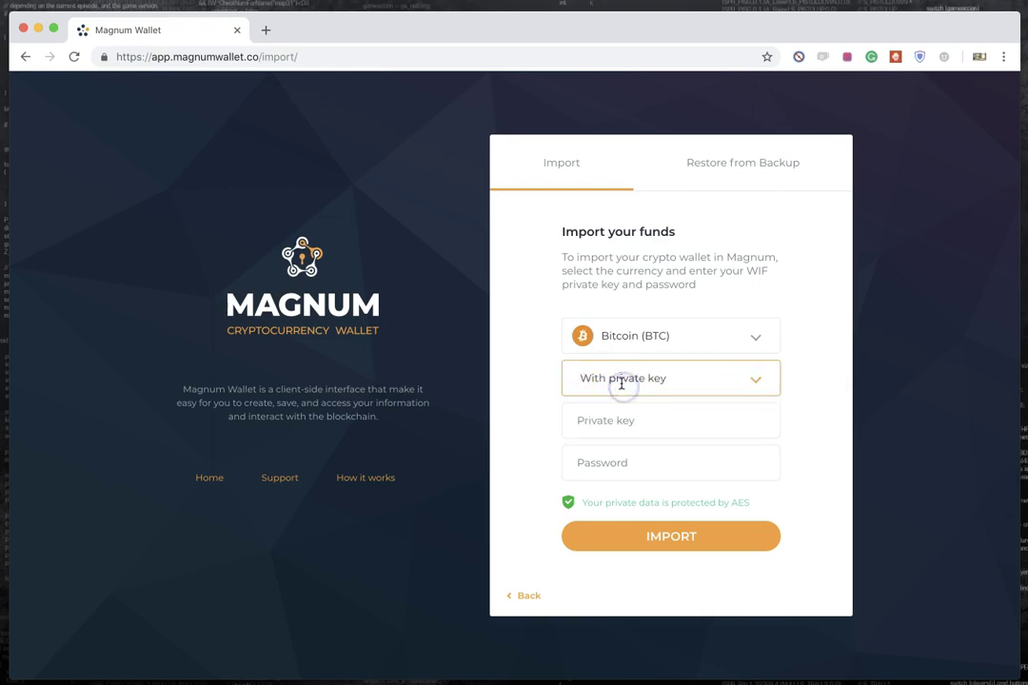
left_click(612, 418)
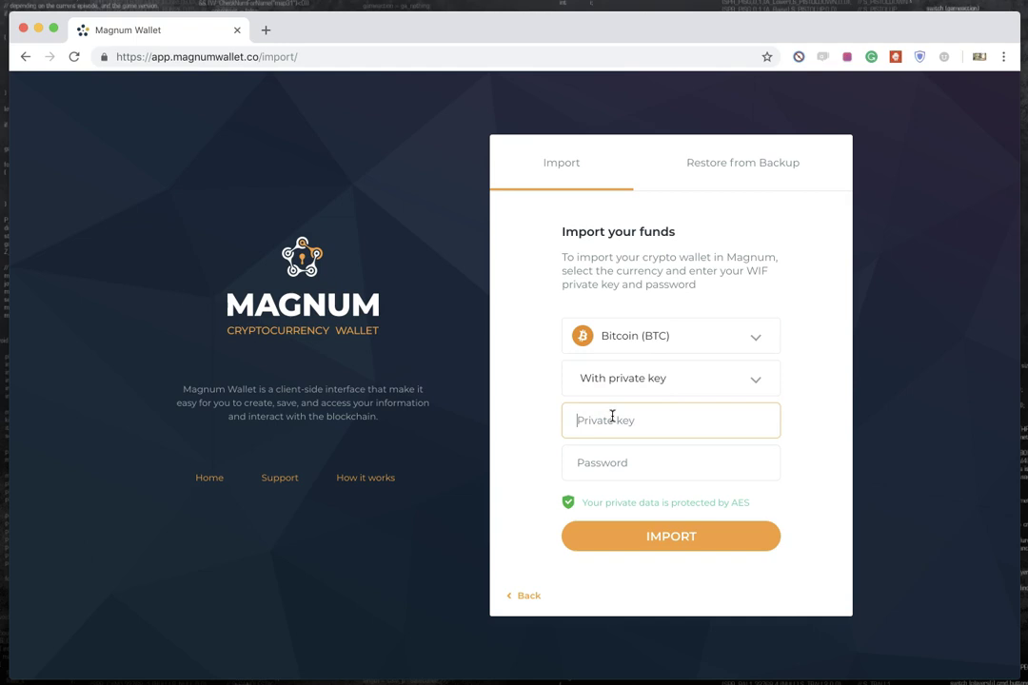
left_click(752, 169)
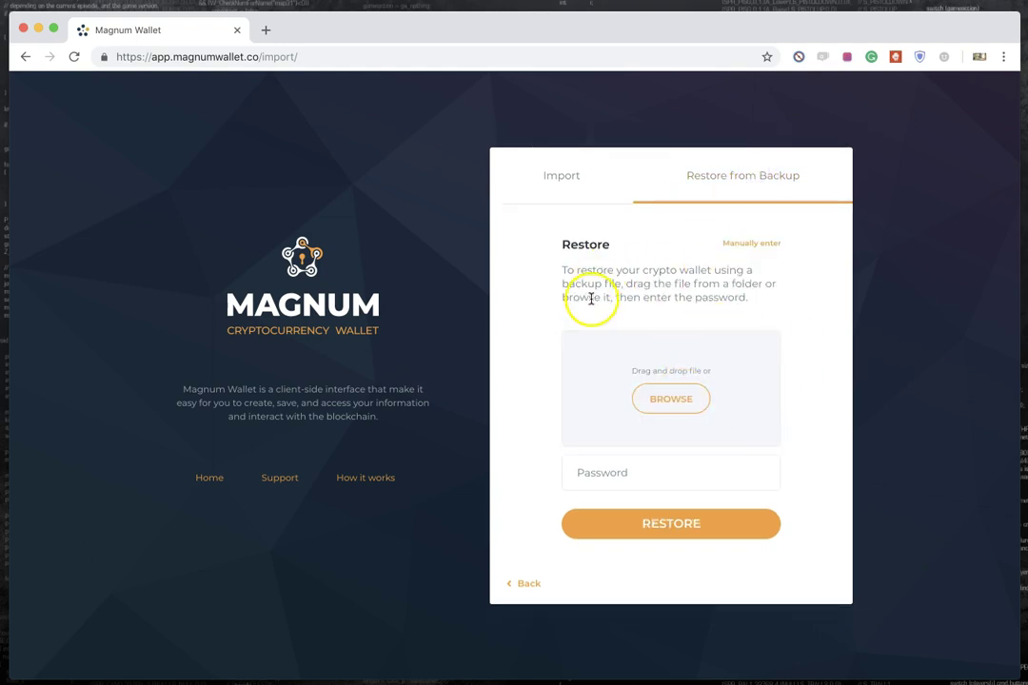
left_click(525, 585)
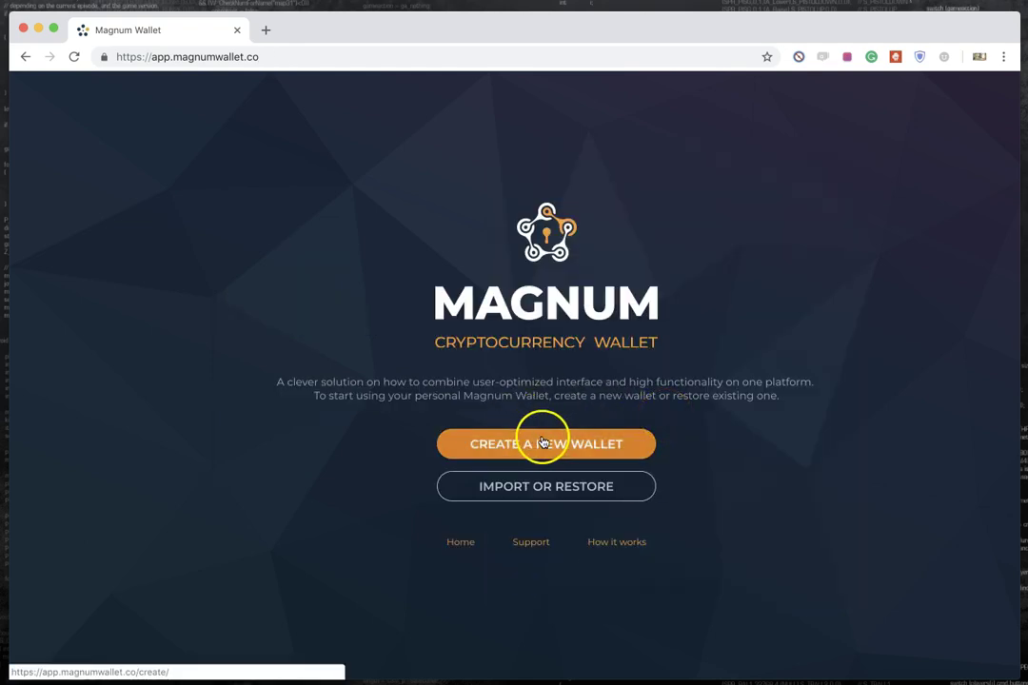
Step: Choose CREATE A NEW WALLET and reach the empty Password field of 'Protect your wallet'
left_click(635, 444)
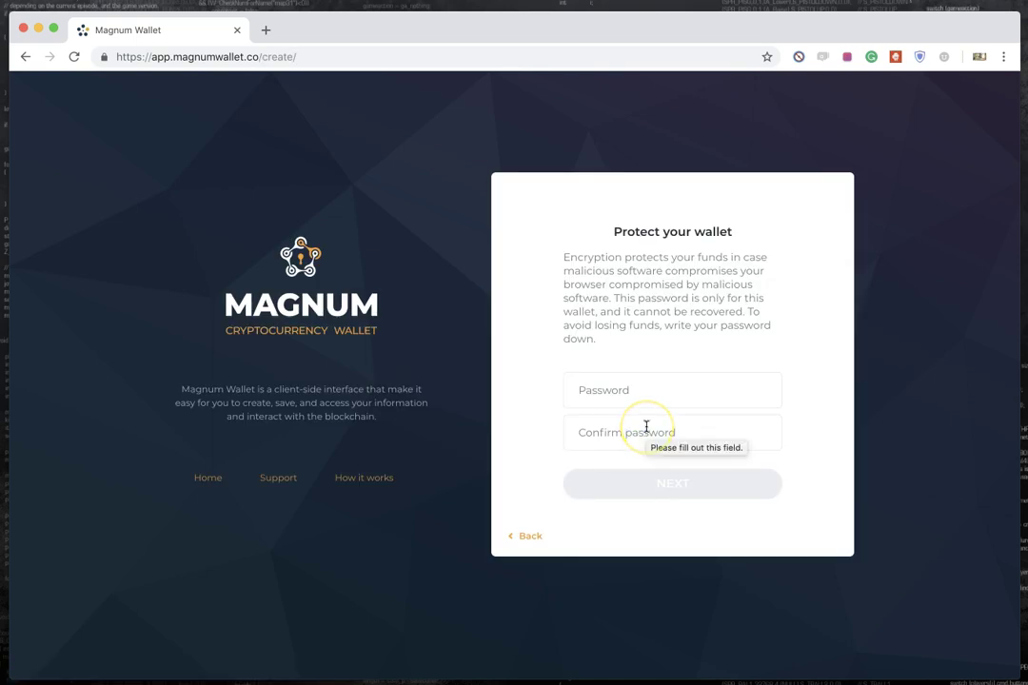
left_click(651, 389)
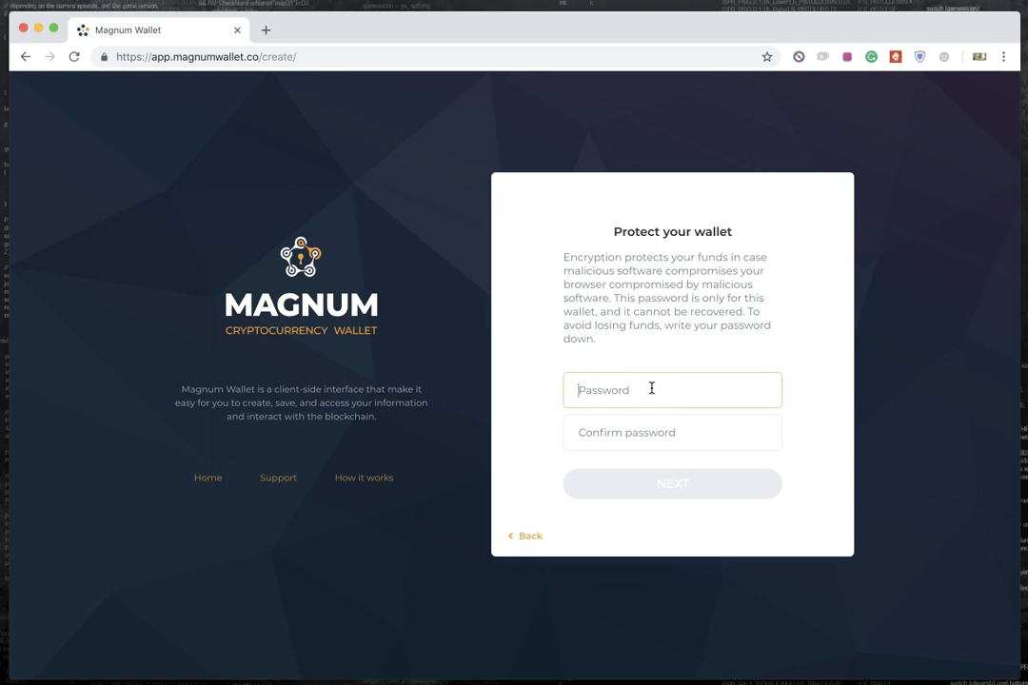
left_click(652, 388)
left_click(724, 628)
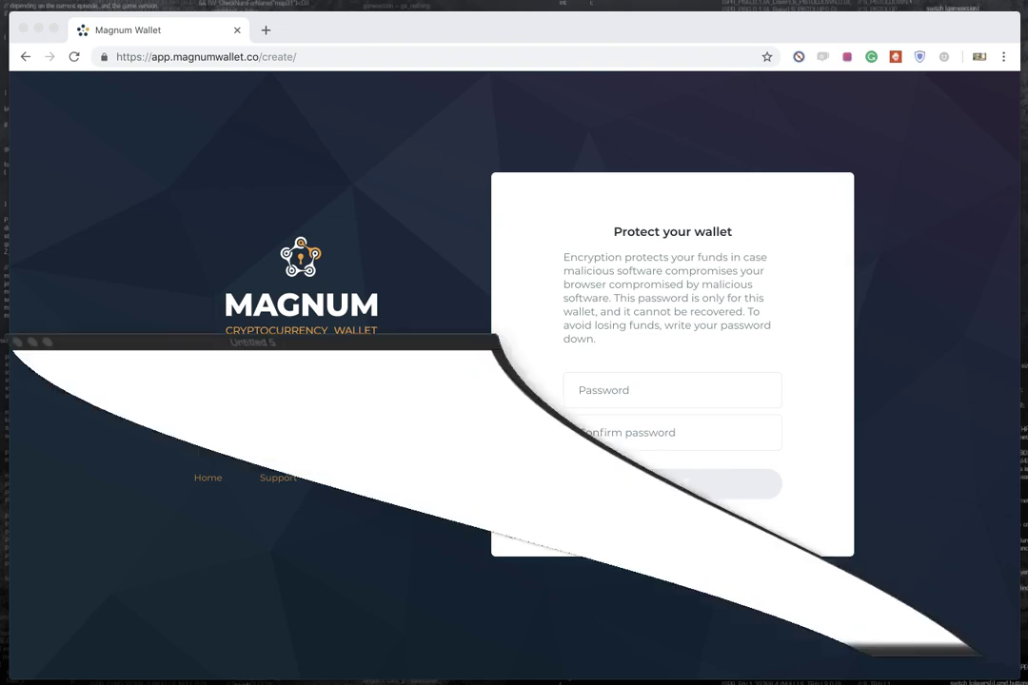
Step: Draft a wallet password in the blank TextEdit note and select it
left_click(340, 388)
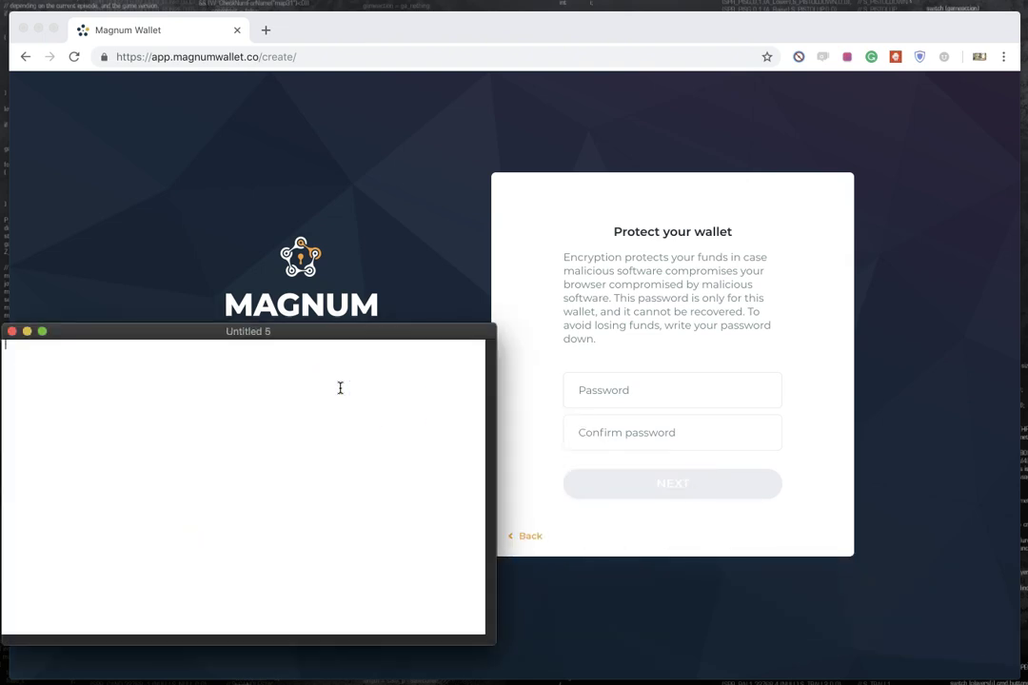
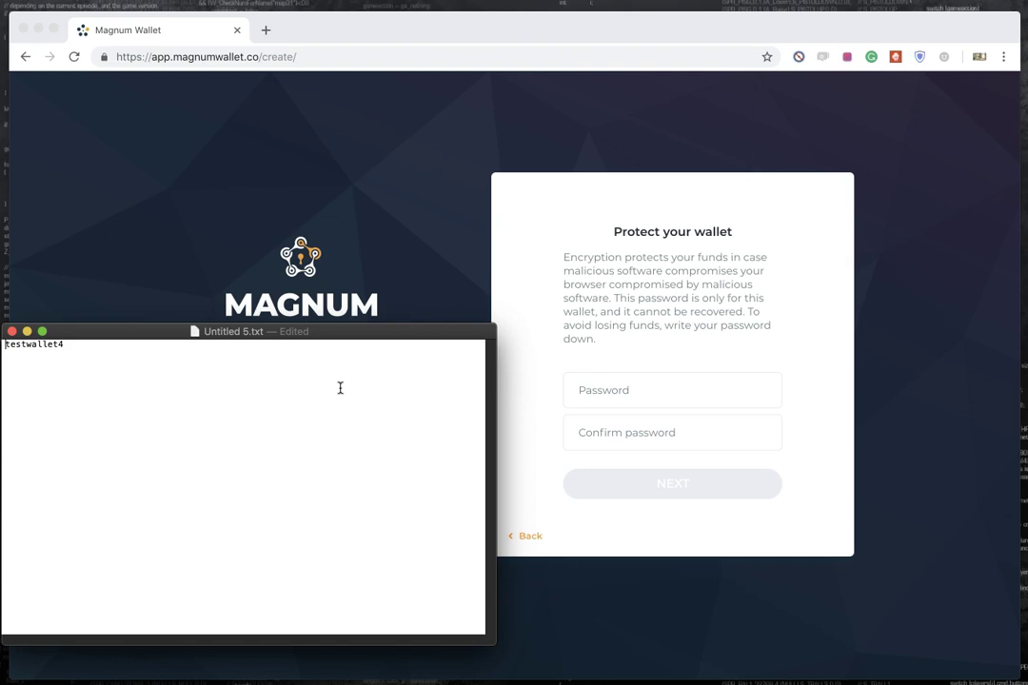
left_click_drag(112, 348, 3, 345)
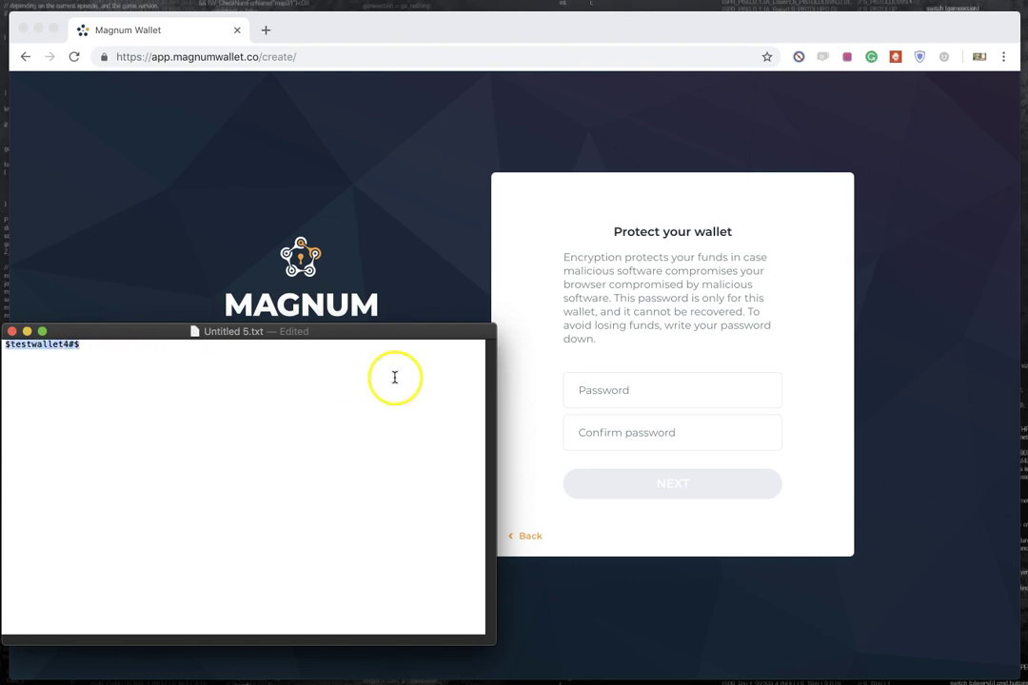
Step: Paste that password into Password and Confirm password, then continue to the backup step
left_click(631, 392)
key("super+v")
left_click(622, 433)
key("super+v")
left_click(673, 487)
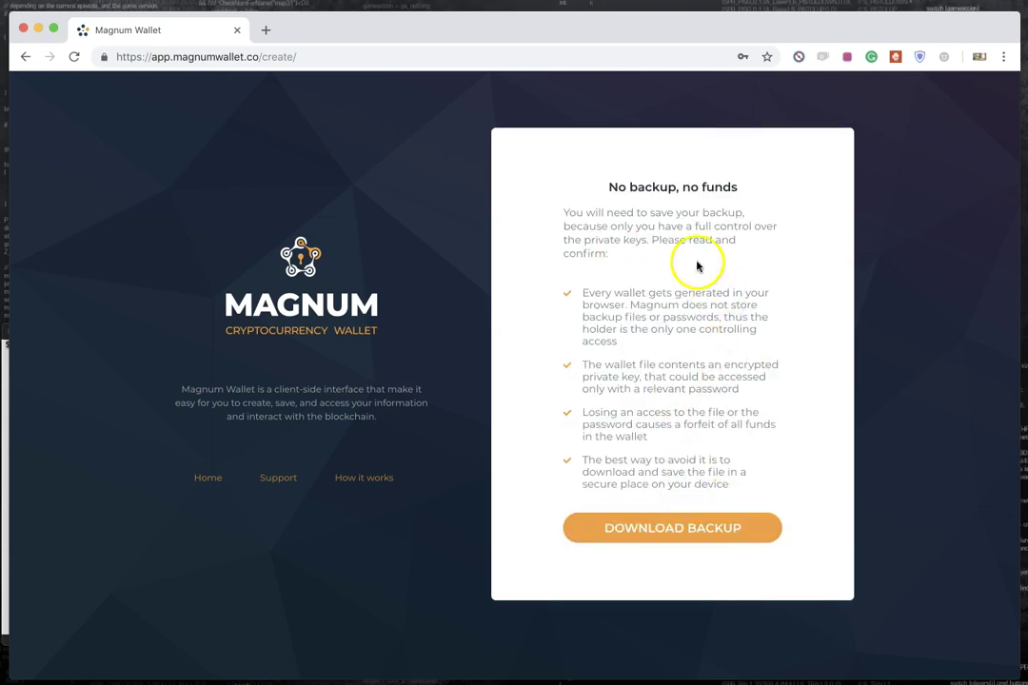
Step: Download the magnumwallet .txt backup file, check it, and scroll down the wallet list
left_click(685, 530)
left_click(141, 658)
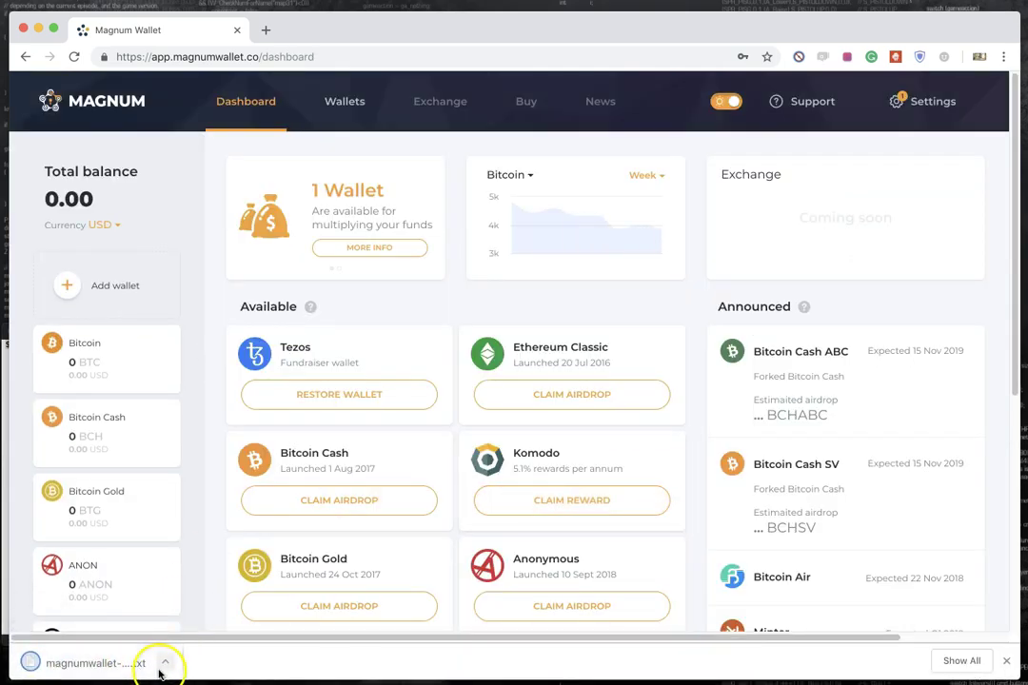
scroll(332, 520, "down", 5)
scroll(95, 476, "down", 10)
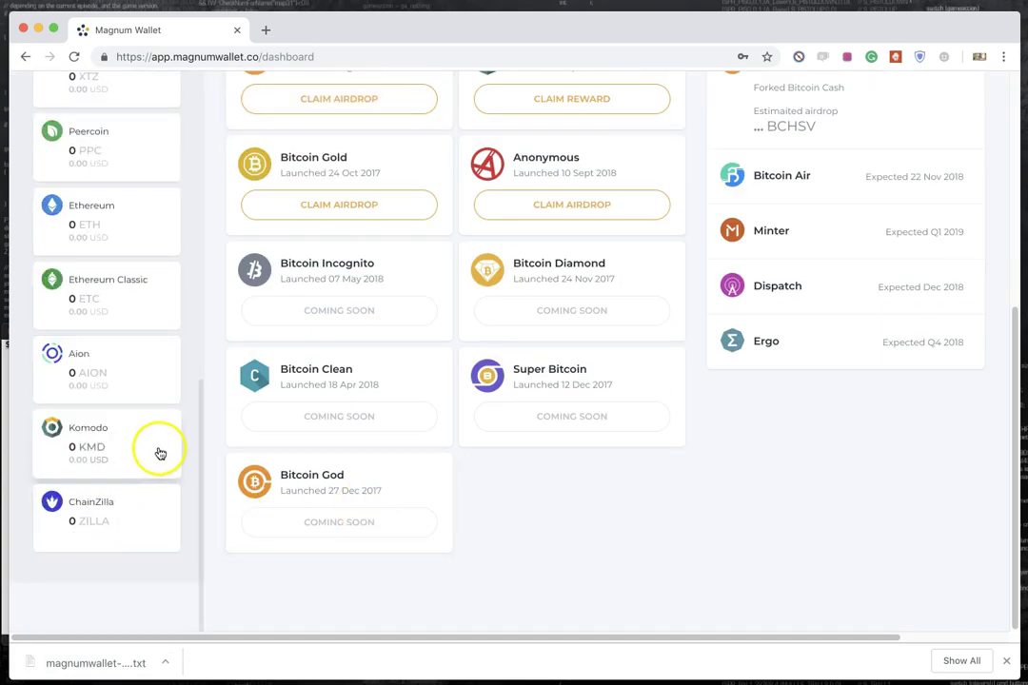
left_click(139, 455)
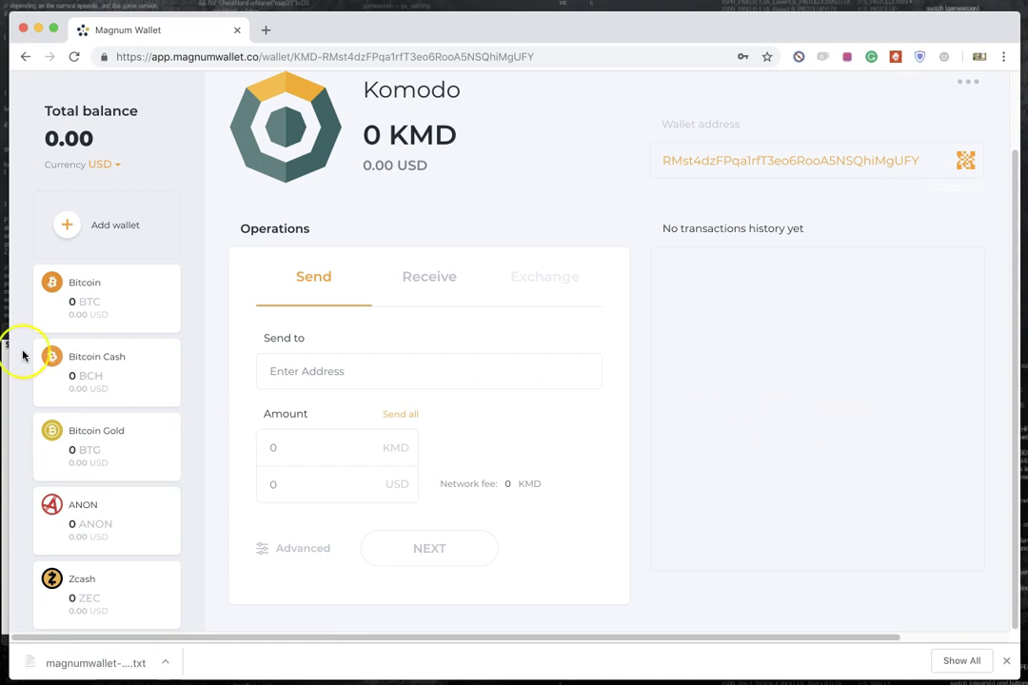
scroll(48, 355, "down", 10)
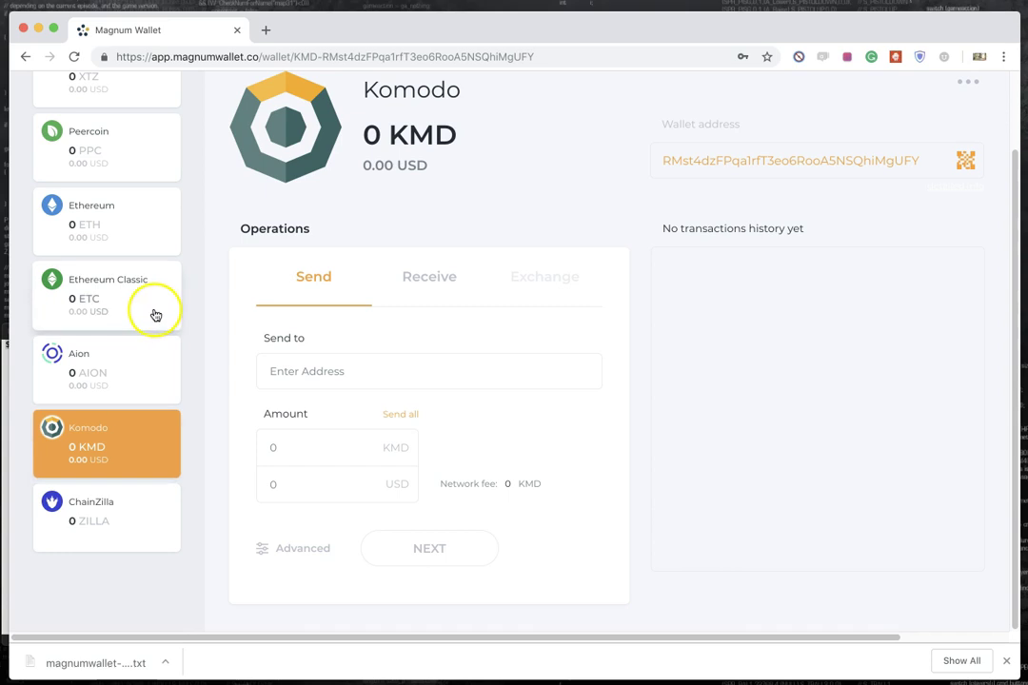
scroll(133, 374, "up", 3)
scroll(105, 361, "up", 10)
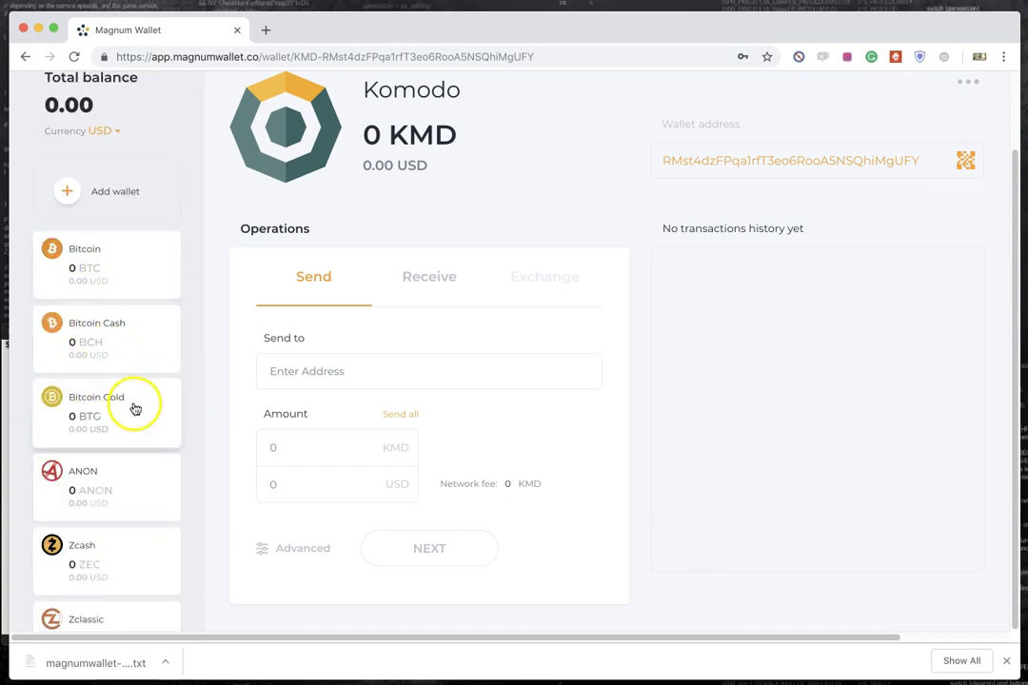
scroll(229, 429, "up", 2)
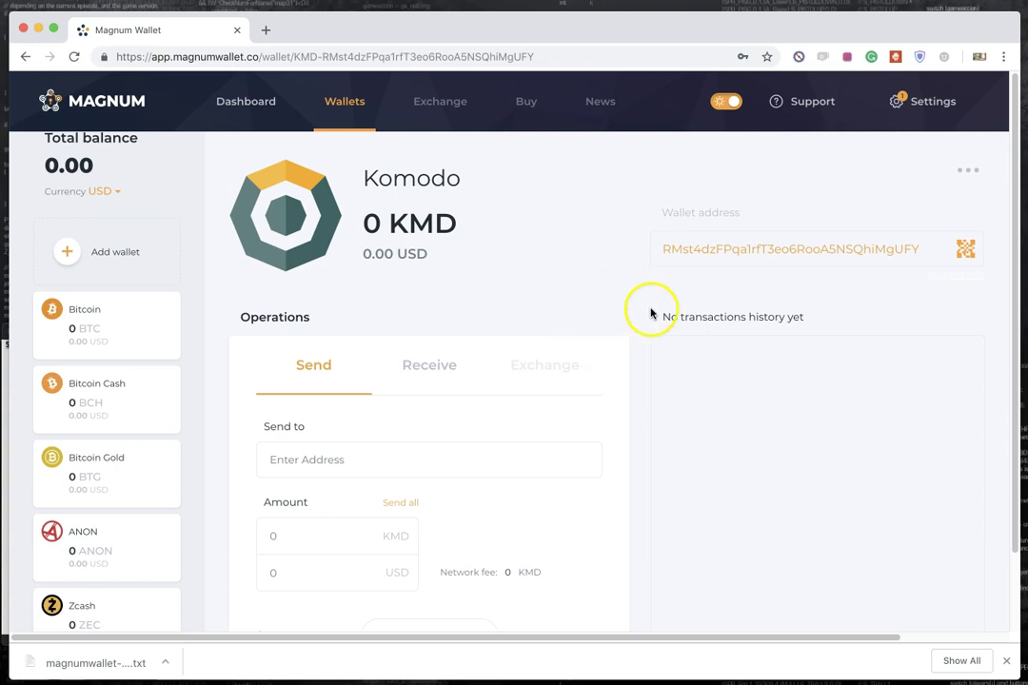
Step: Copy the Komodo wallet address, after briefly opening the ChainZilla wallet
left_click(711, 250)
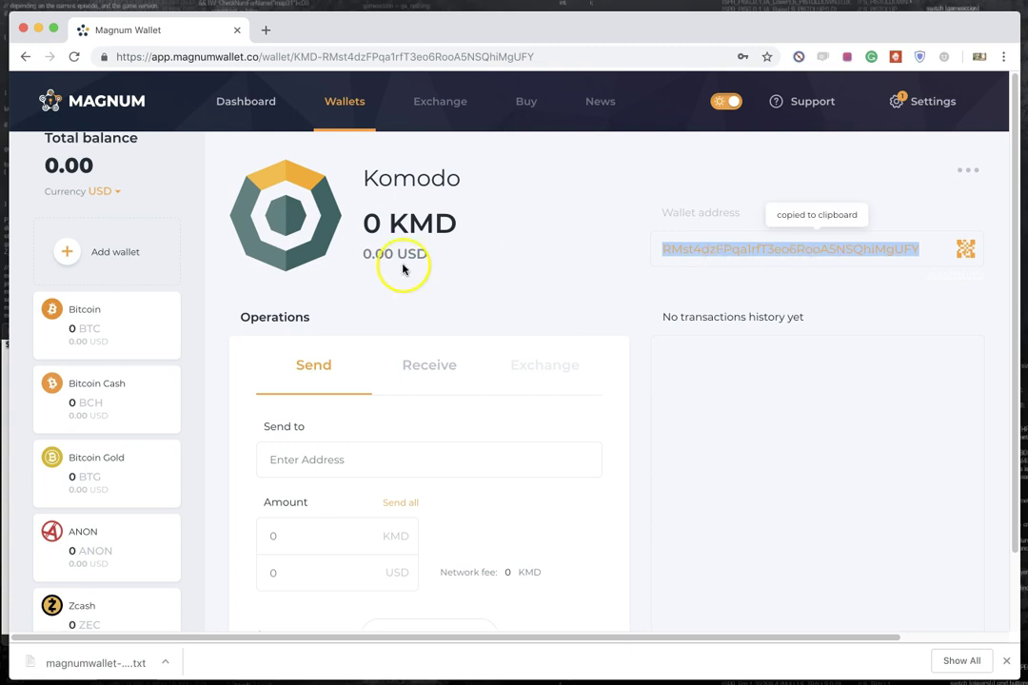
scroll(397, 271, "down", 2)
scroll(166, 429, "down", 10)
left_click(113, 510)
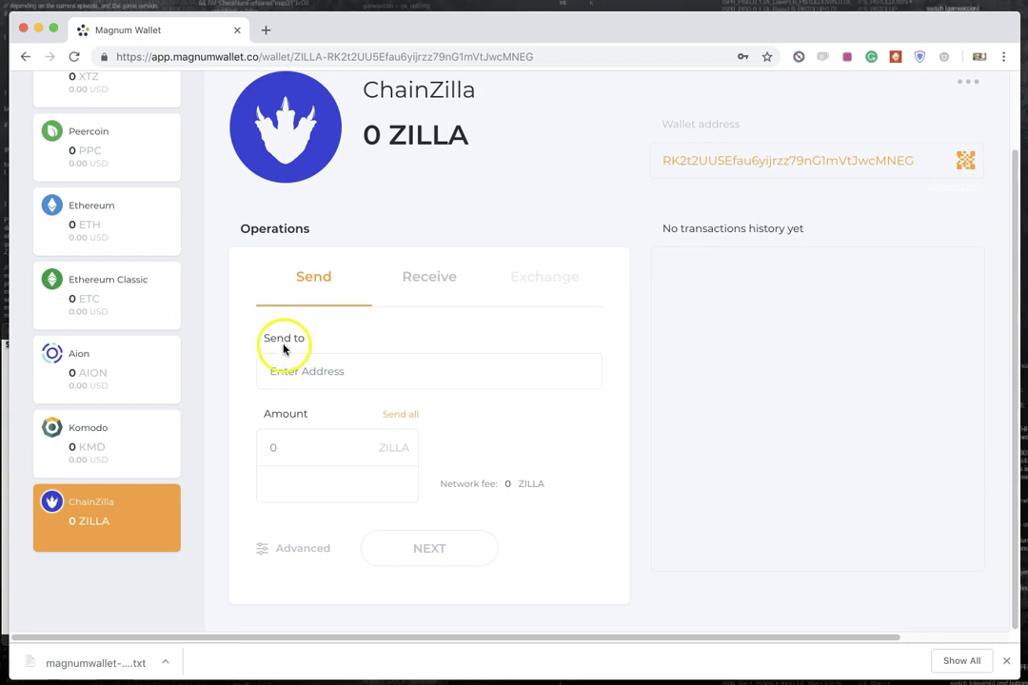
left_click(100, 453)
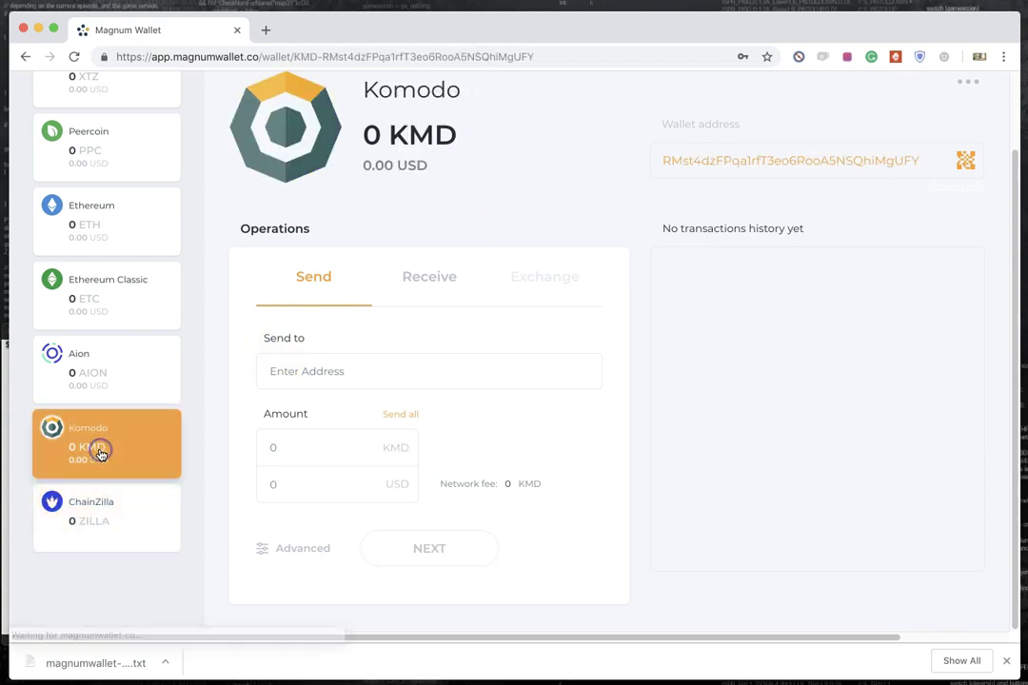
left_click(751, 160)
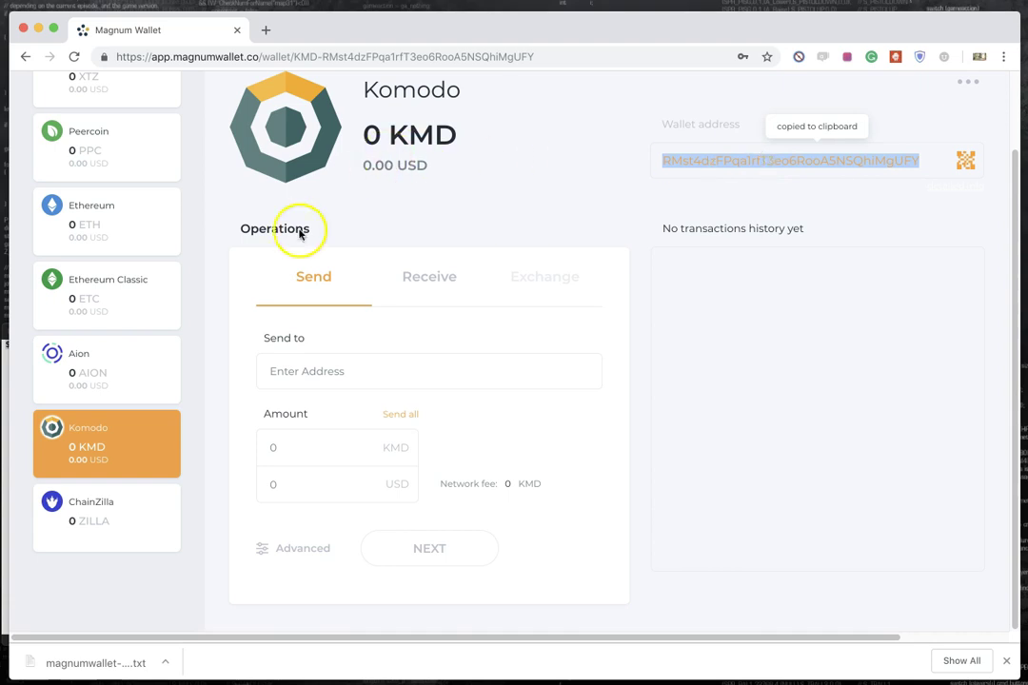
Step: Open the ChainZilla wallet and its '...' actions menu
left_click(123, 524)
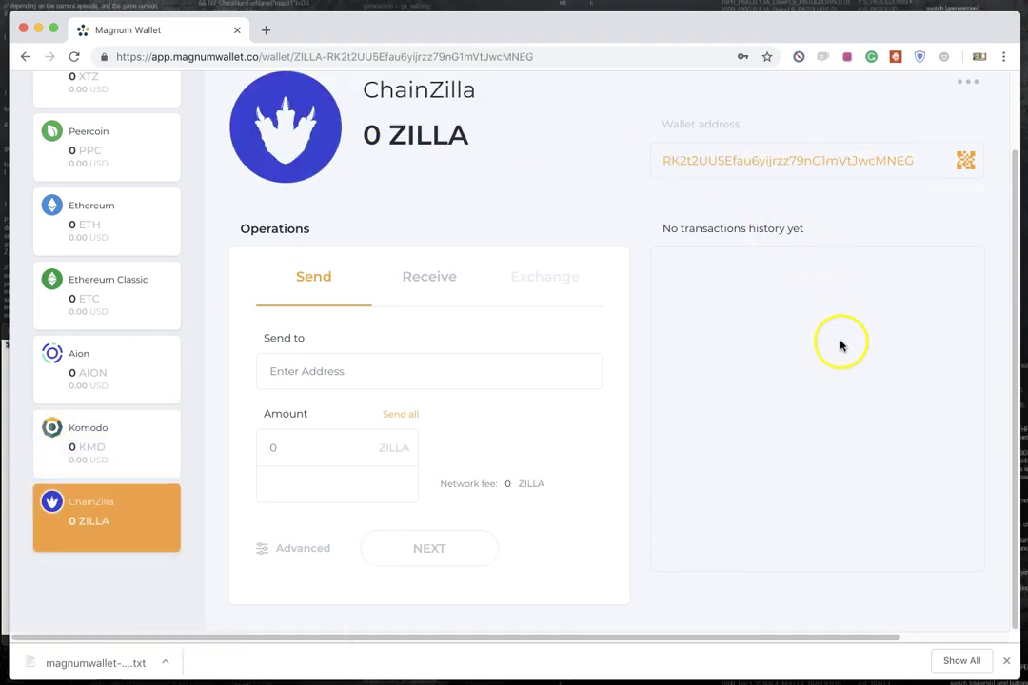
scroll(841, 346, "up", 2)
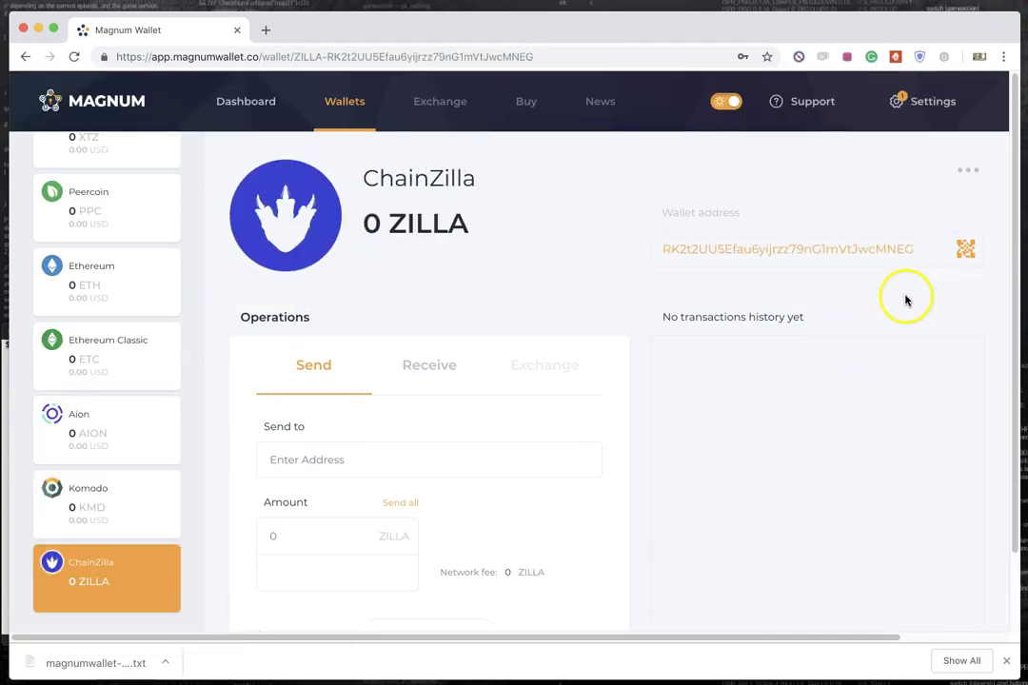
left_click(964, 174)
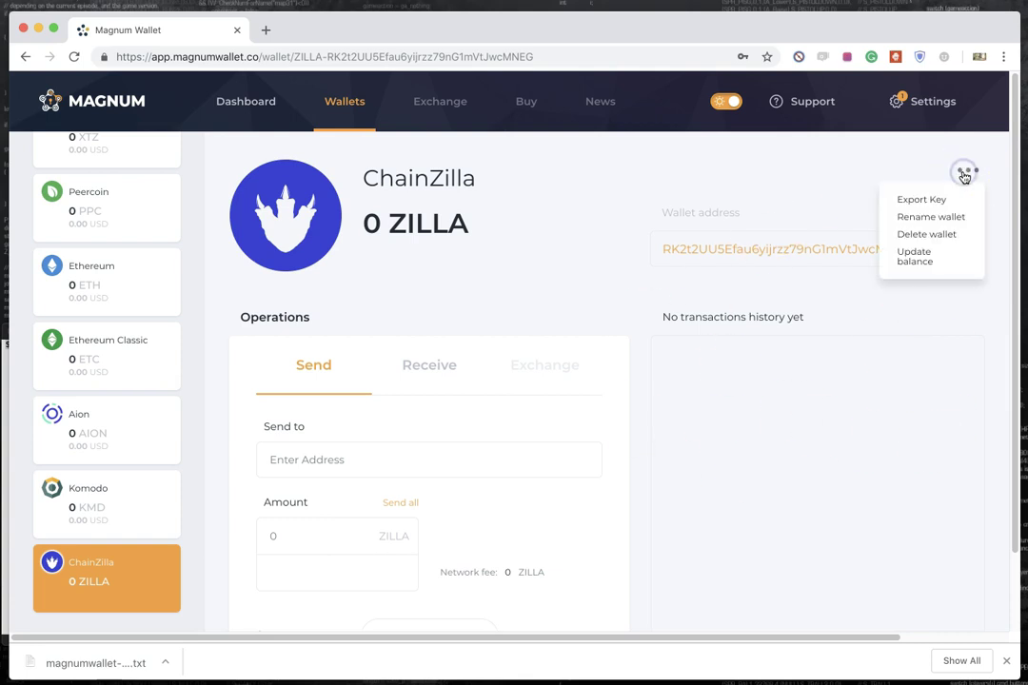
Step: Choose Export Key for ChainZilla and copy the saved password from TextEdit
left_click(915, 205)
left_click(696, 240)
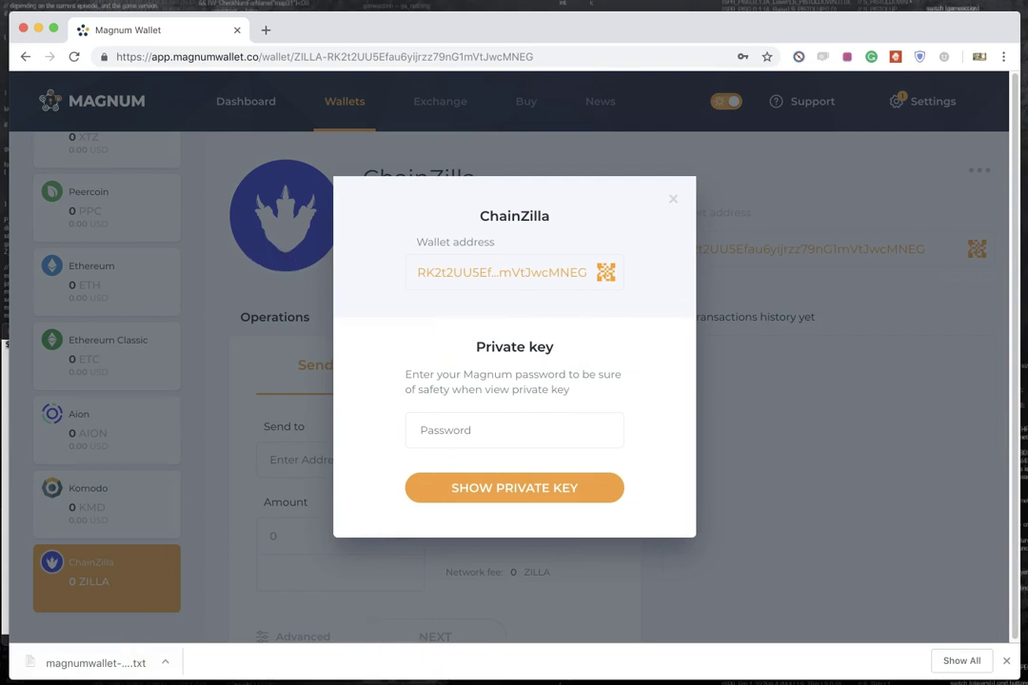
key("super+Tab")
right_click(79, 343)
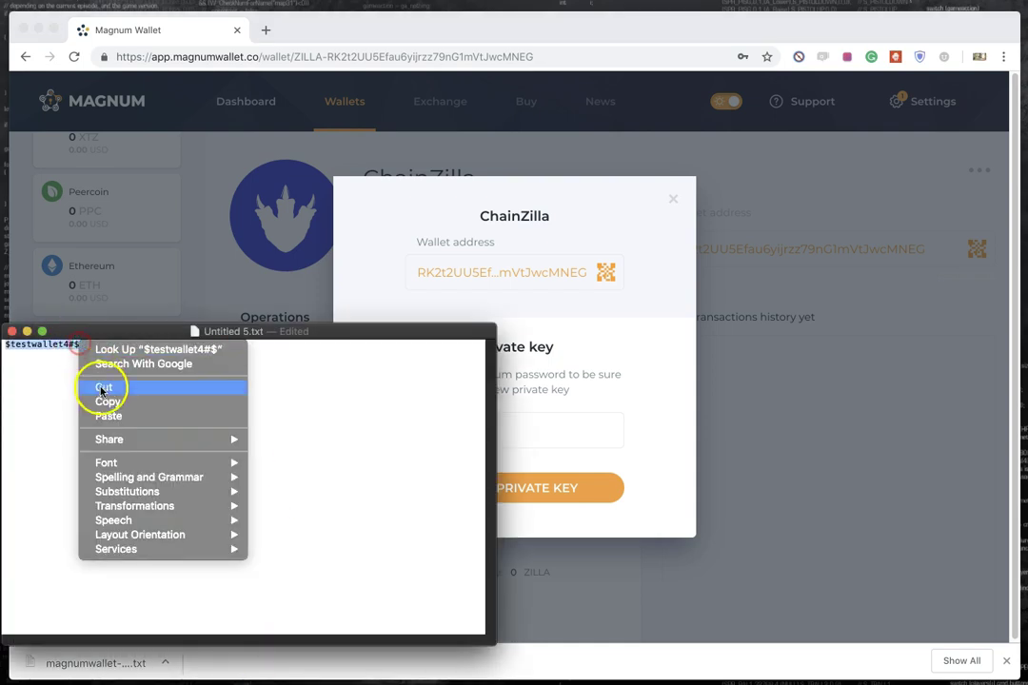
left_click(108, 402)
key("super+Tab")
Step: Paste the password into the export dialog to reveal the WIF private key, and copy it
left_click(535, 424)
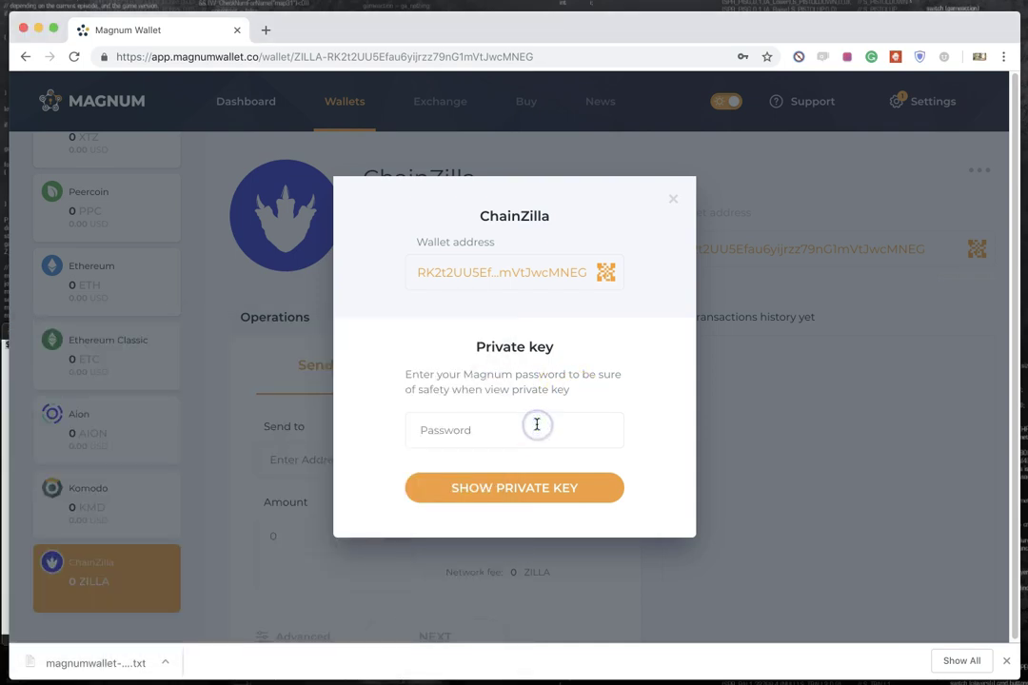
key("super+v")
key("Return")
left_click(536, 435)
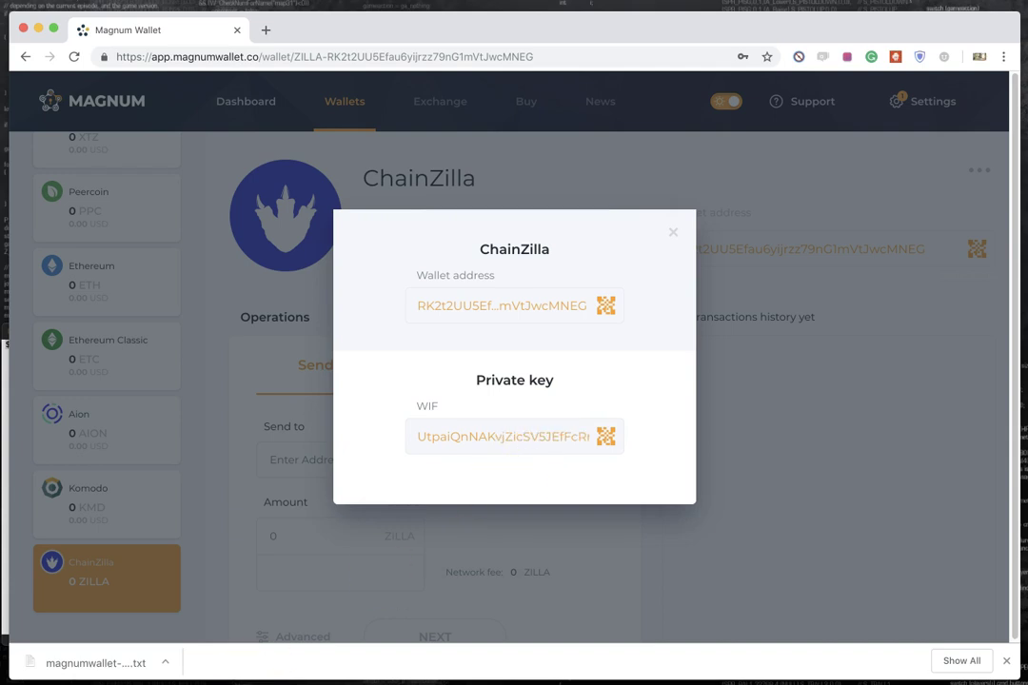
Step: Paste the ChainZilla WIF private key on a new line below the password in TextEdit
key("super+Tab")
left_click(166, 468)
key("Return")
key("super+v")
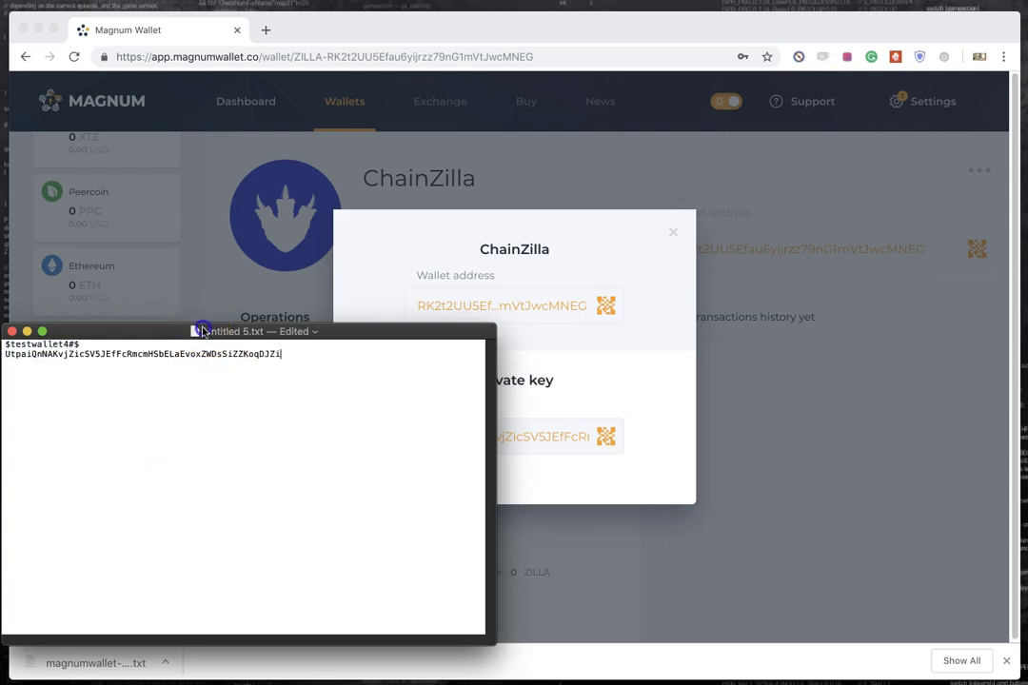
Step: Reposition the note, check the pasted key line, and minimize the text file window
left_click_drag(200, 331, 237, 338)
left_click(236, 359)
double_click(237, 358)
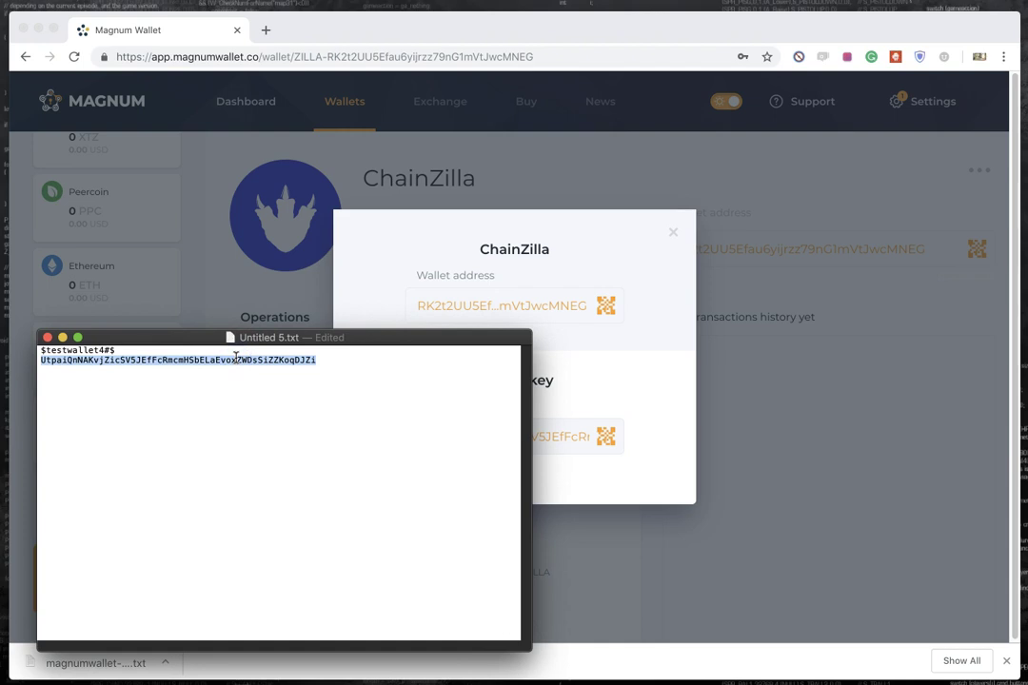
left_click(263, 370)
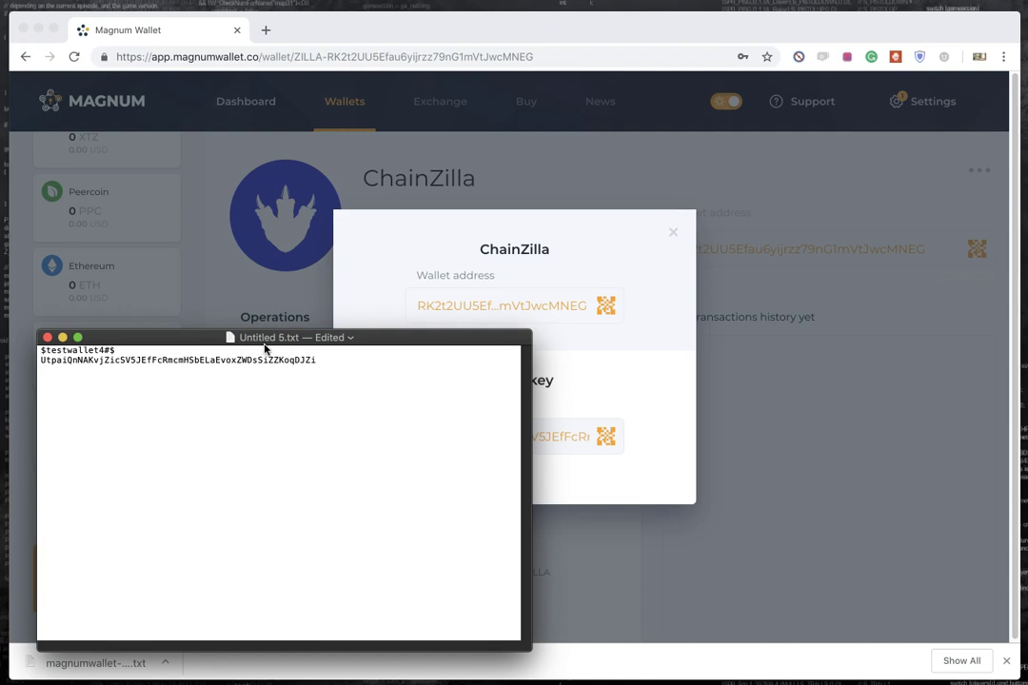
left_click(63, 337)
Step: Close the Private key window and dismiss the ChainZilla actions menu
left_click(675, 232)
left_click(971, 168)
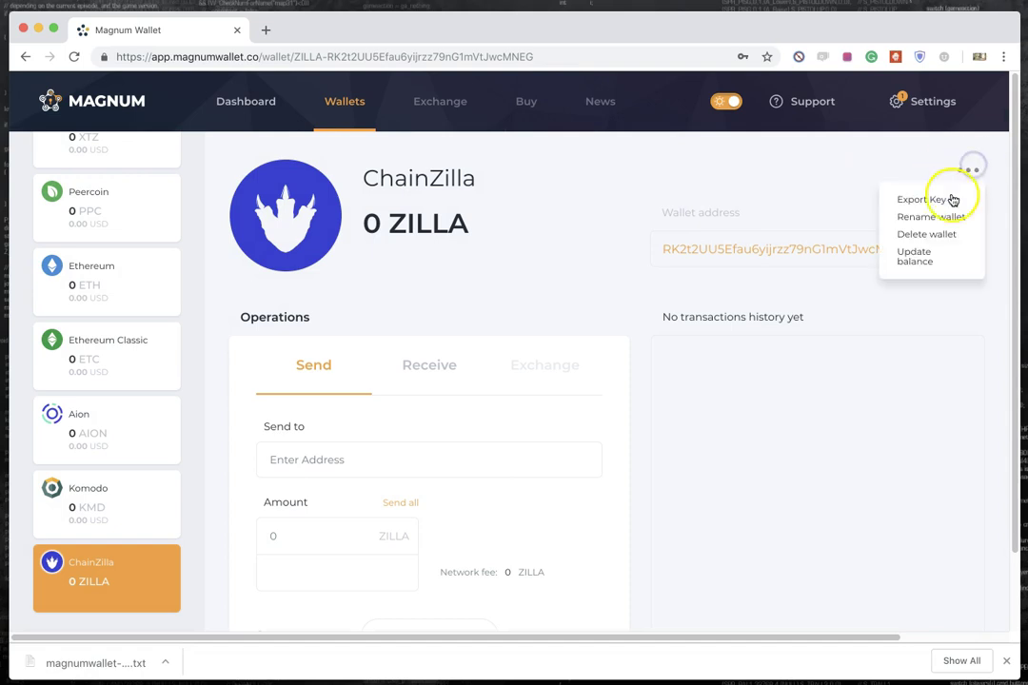
left_click(911, 153)
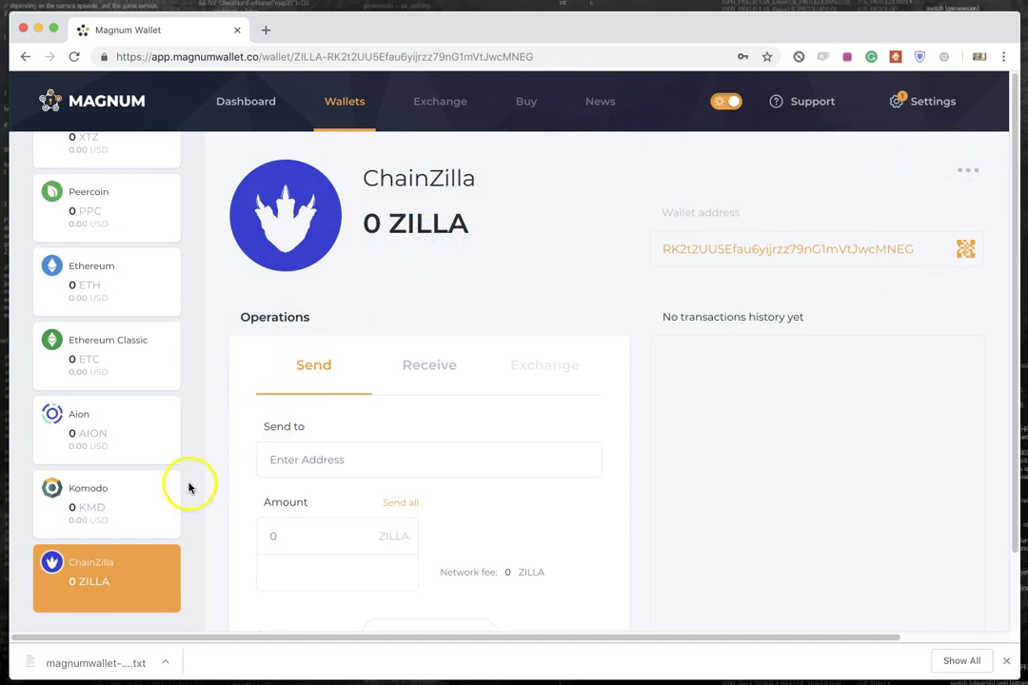
Step: Open the Komodo wallet showing 0 KMD and view its actions menu
left_click(121, 502)
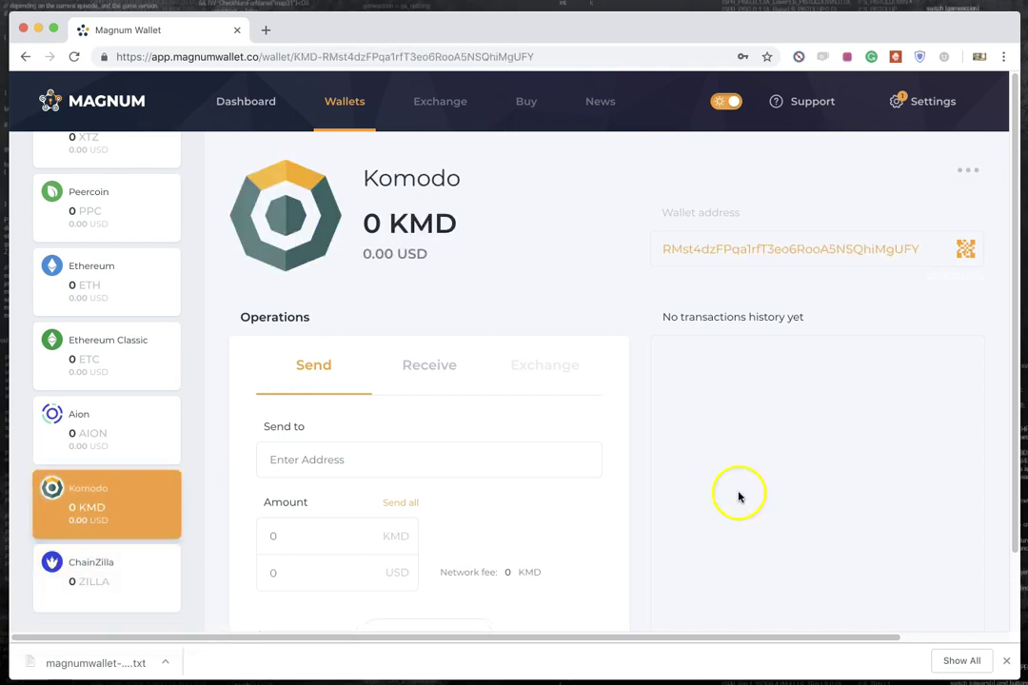
scroll(766, 323, "down", 2)
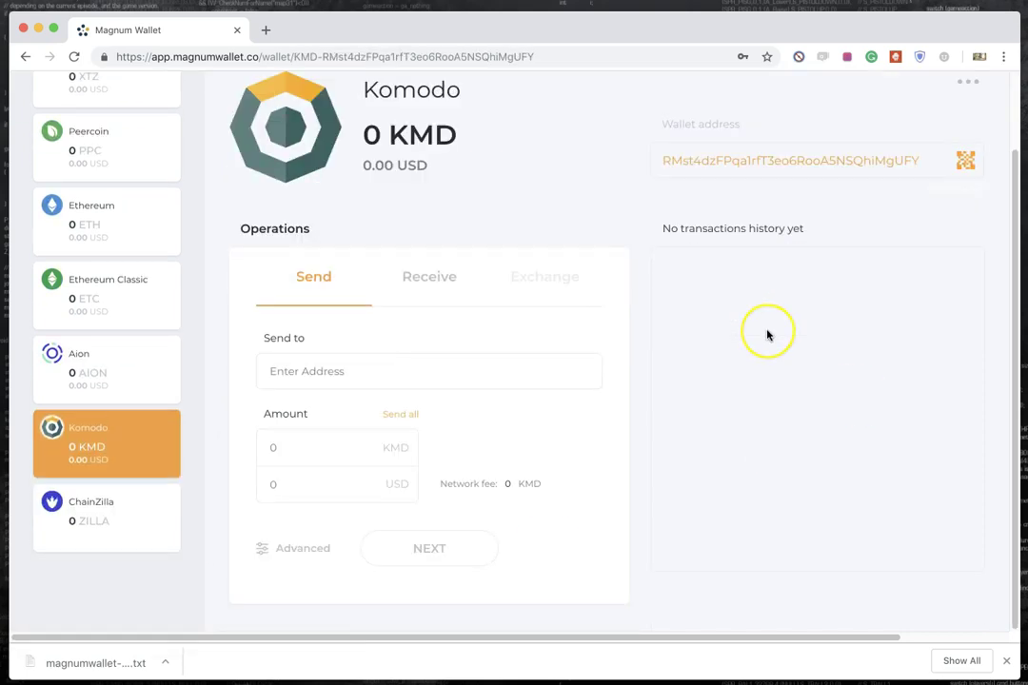
scroll(771, 337, "up", 2)
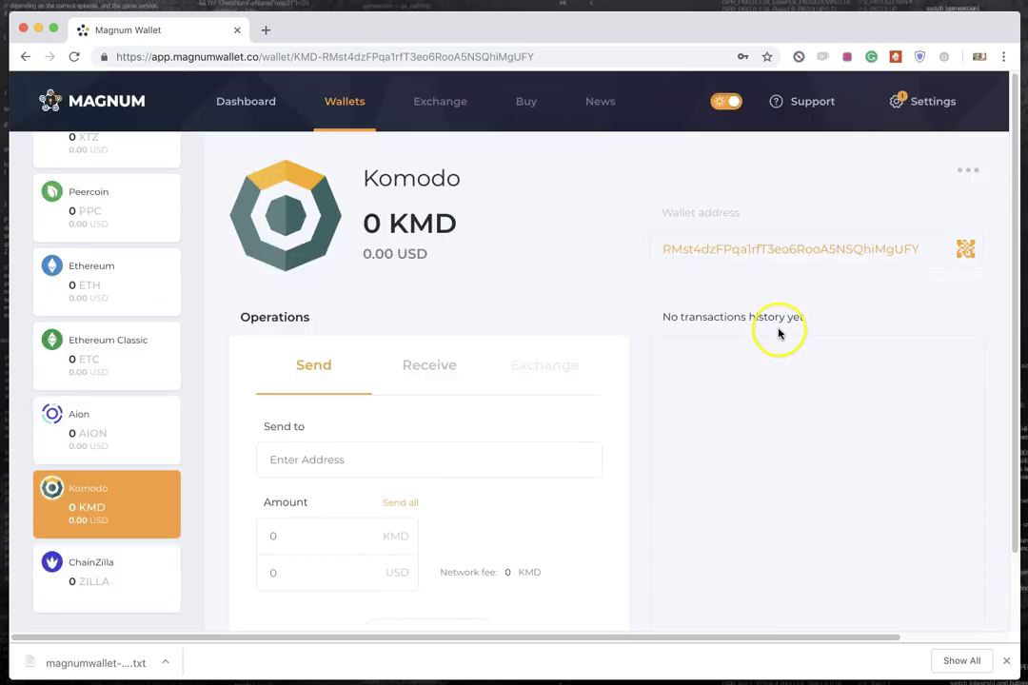
left_click(969, 172)
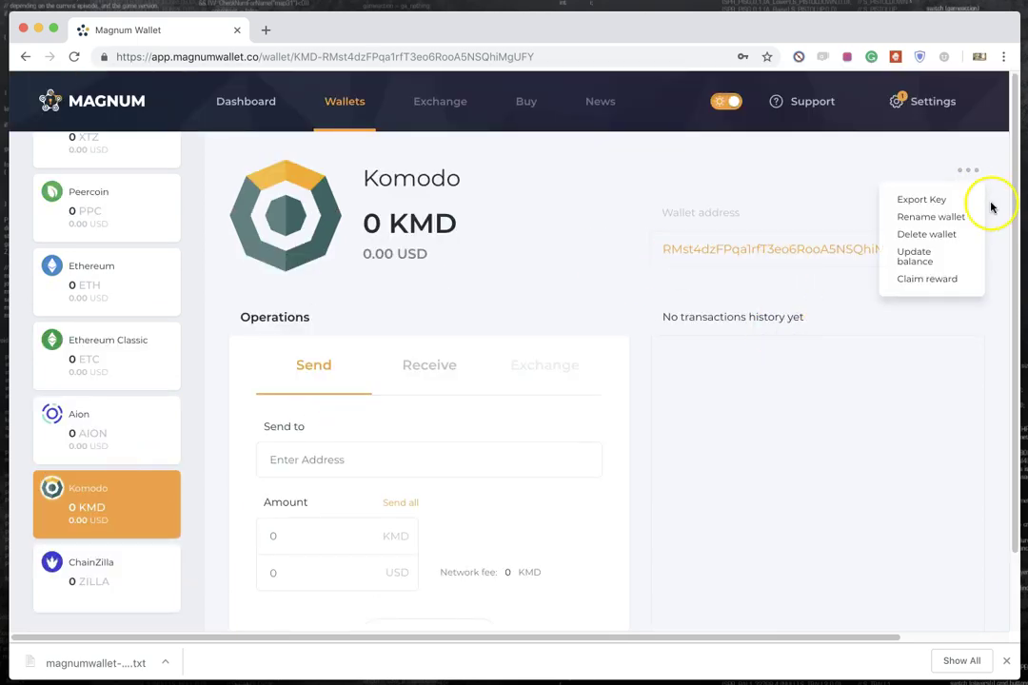
Step: Start Add wallet and pick ChainZilla (ZILLA) in the import form, viewing the private key method options
left_click(583, 170)
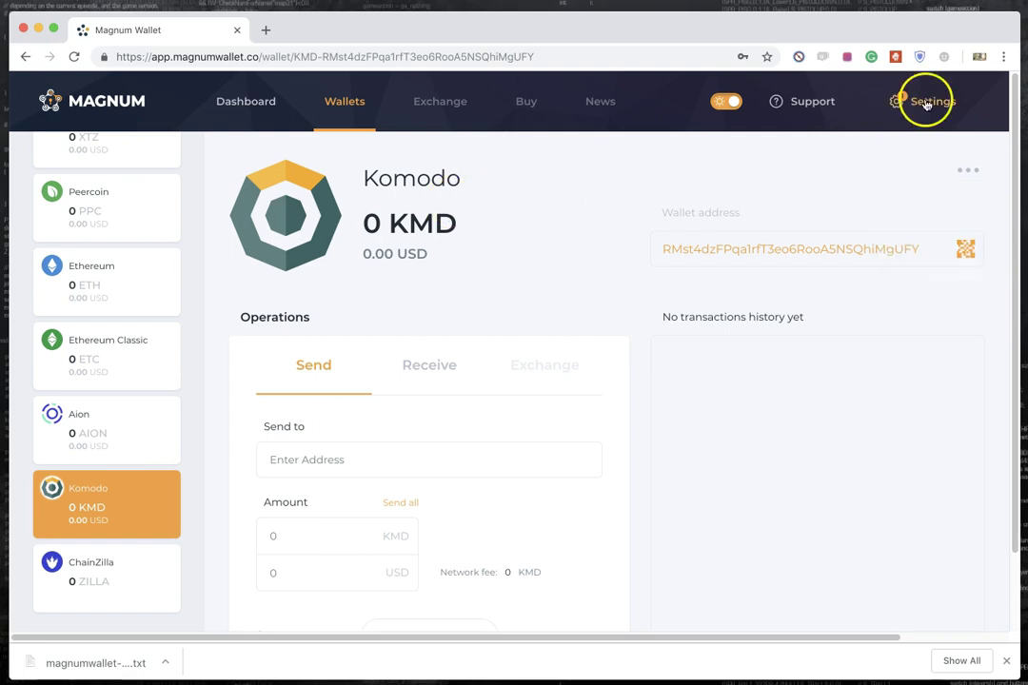
scroll(165, 316, "up", 10)
left_click(112, 297)
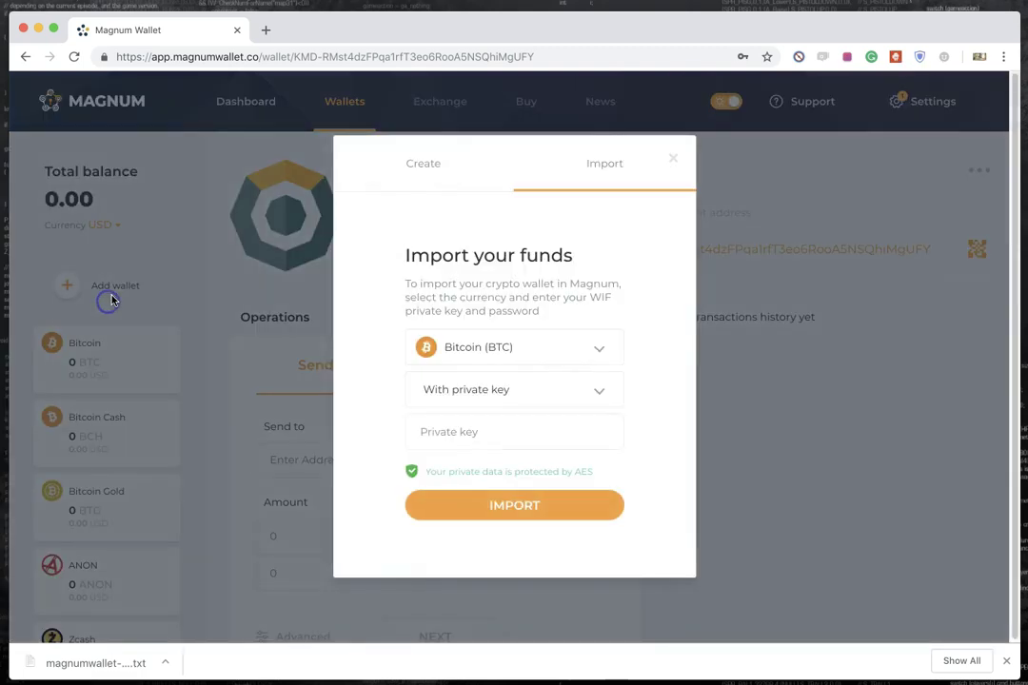
left_click(535, 347)
scroll(567, 402, "down", 5)
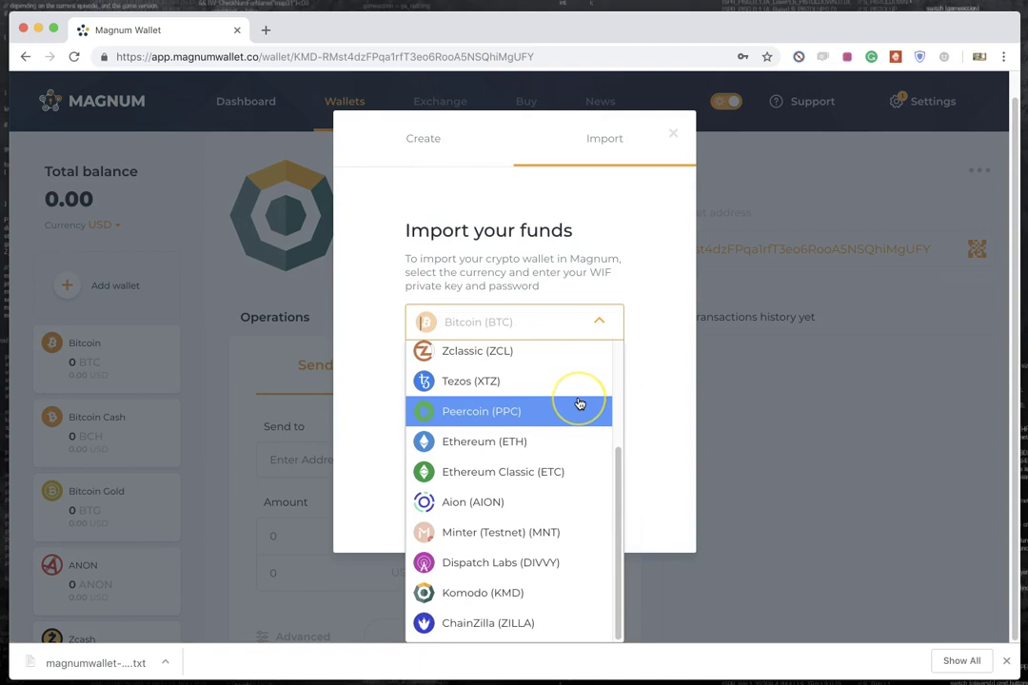
left_click(536, 630)
left_click(508, 389)
left_click(356, 356)
Step: On the Create tab, filter currencies by 'cha', choose ChainZilla (ZILLA), and create the wallet
left_click(420, 158)
left_click(543, 357)
type("cha")
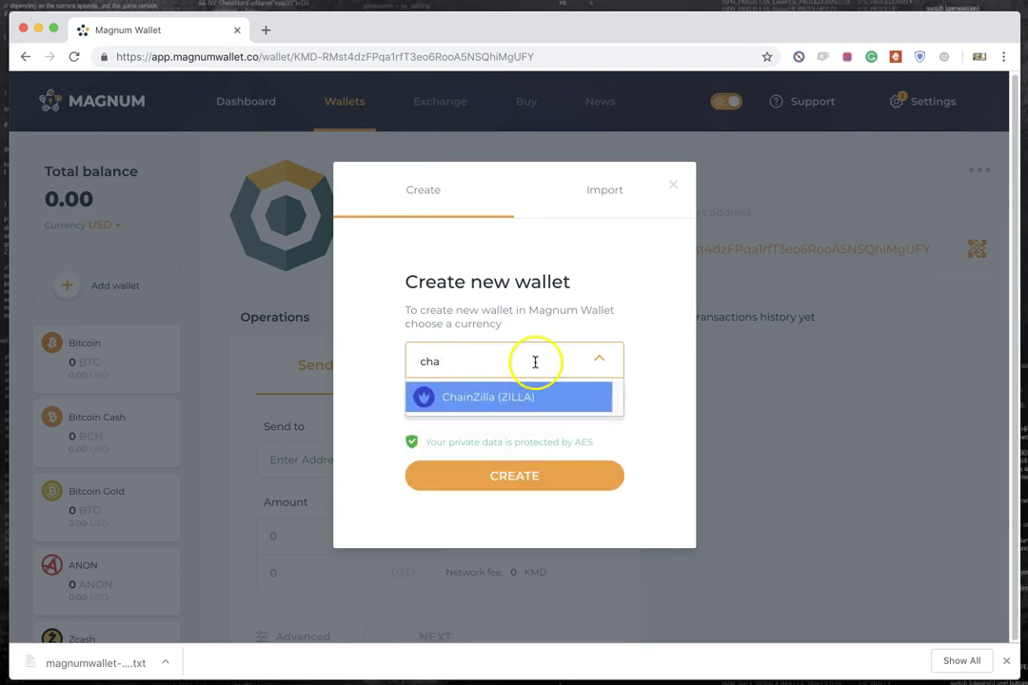
left_click(525, 376)
left_click(504, 360)
type("cha")
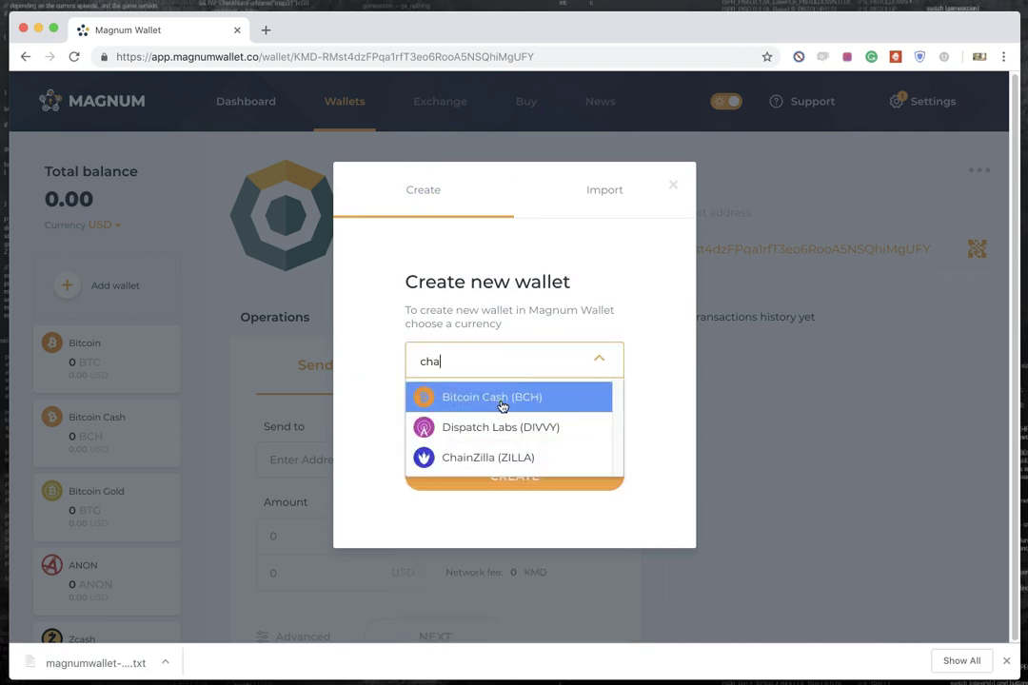
left_click(497, 403)
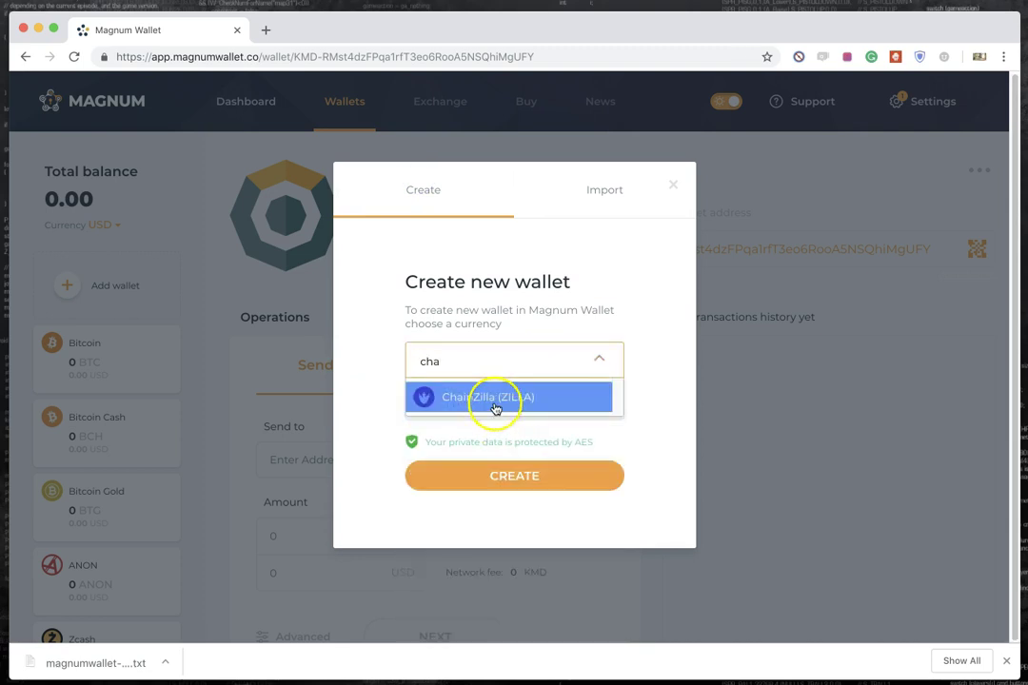
left_click(503, 485)
scroll(152, 471, "down", 10)
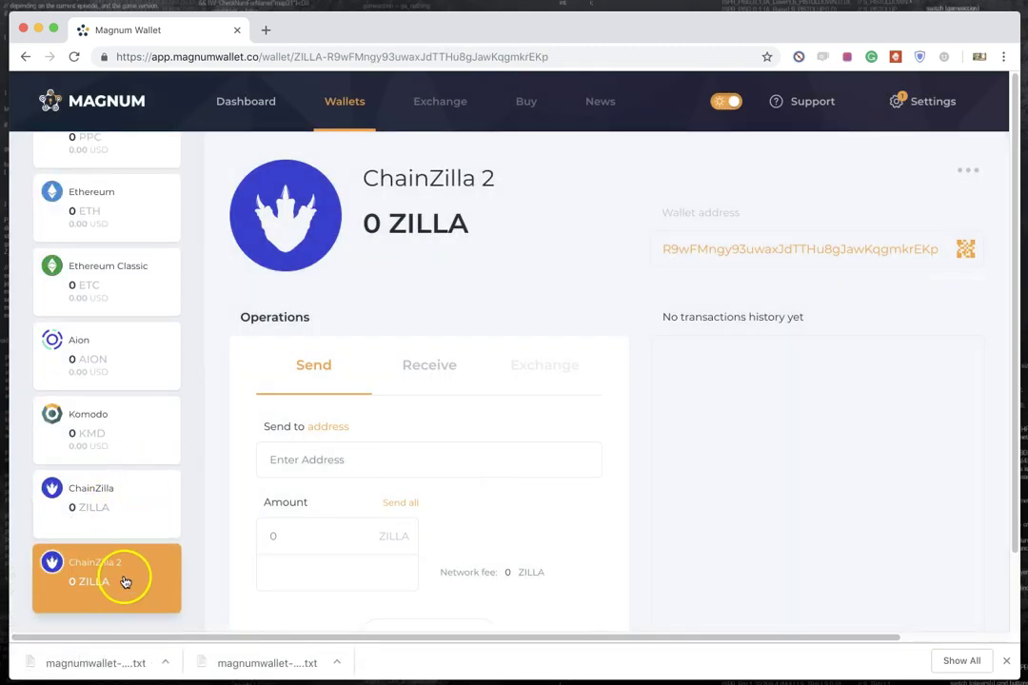
Step: Switch from ChainZilla back to ChainZilla 2 and pick an entry from its actions menu
left_click(91, 514)
left_click(89, 556)
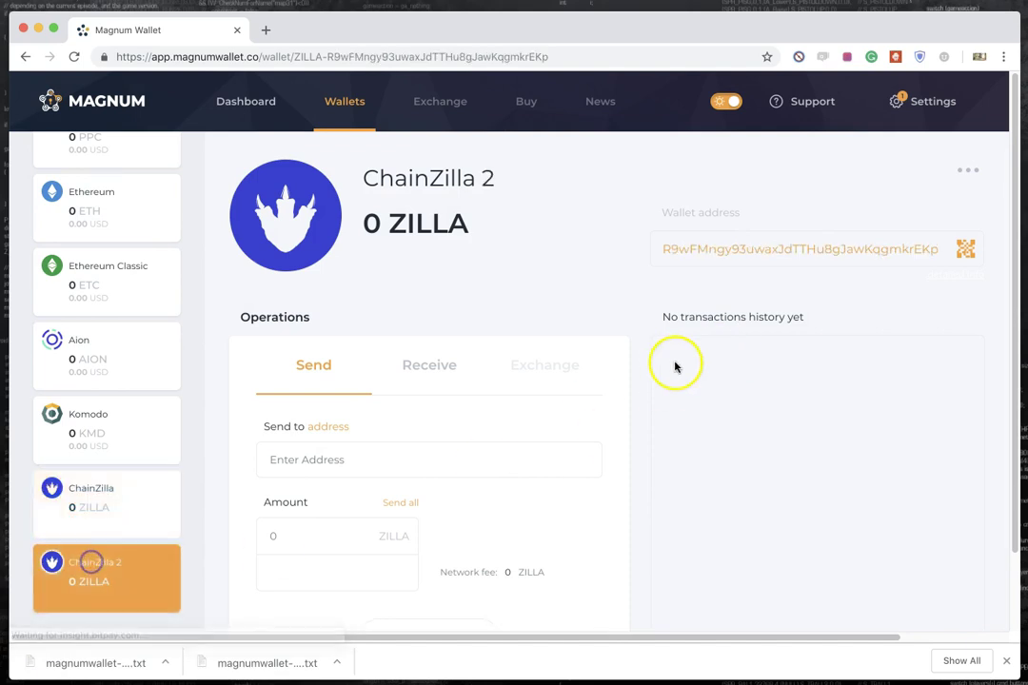
left_click(968, 170)
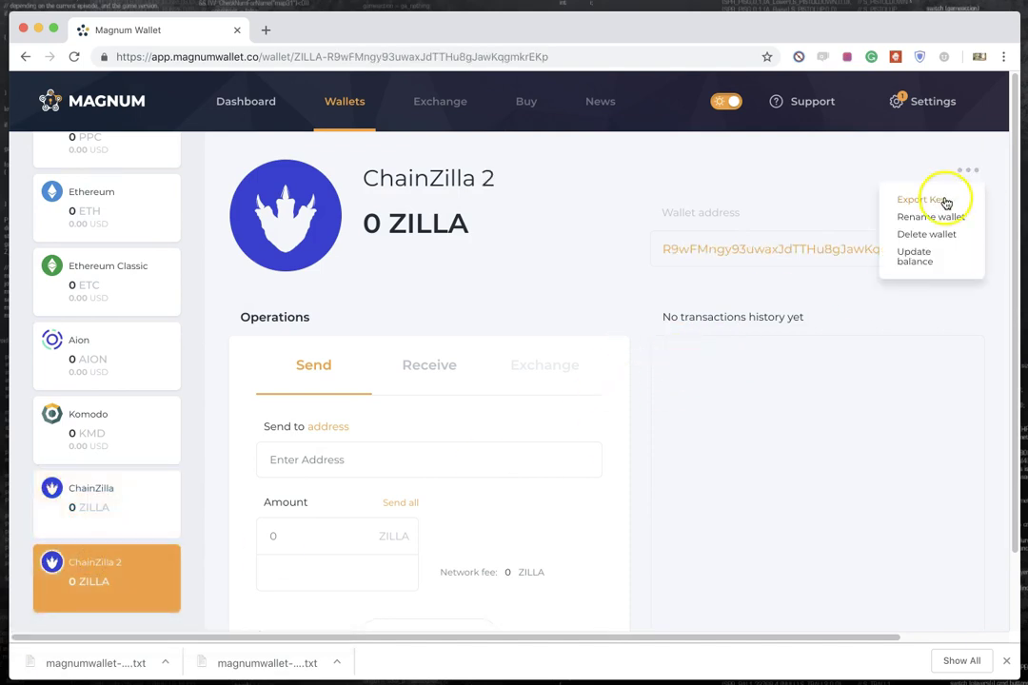
left_click(945, 202)
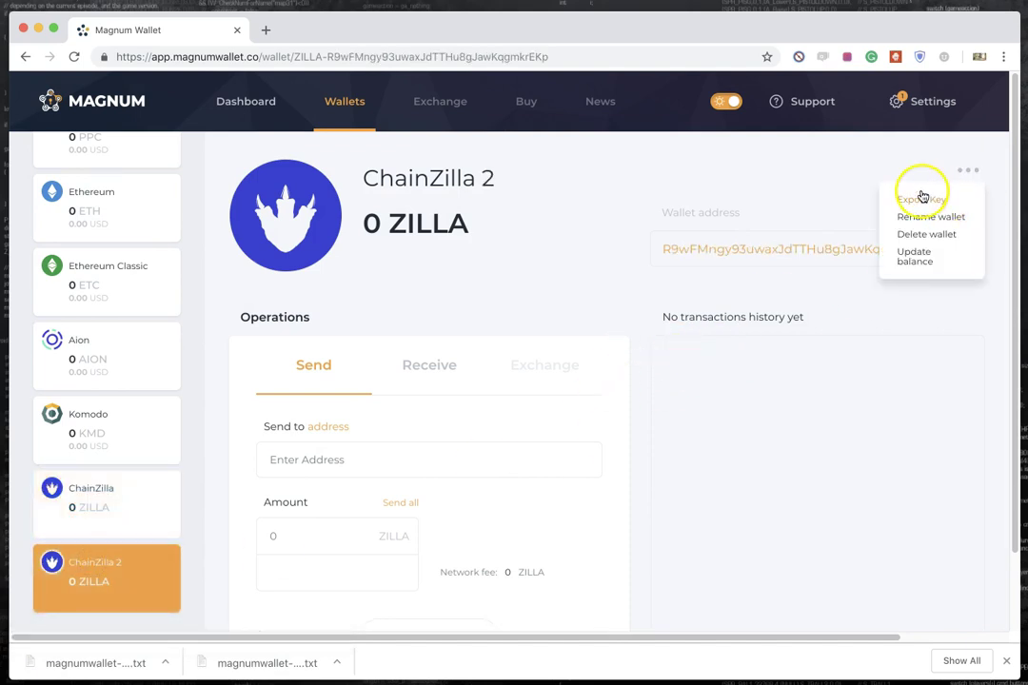
Step: Dismiss the downloaded backup file's options and close the browser's downloads bar
left_click(165, 664)
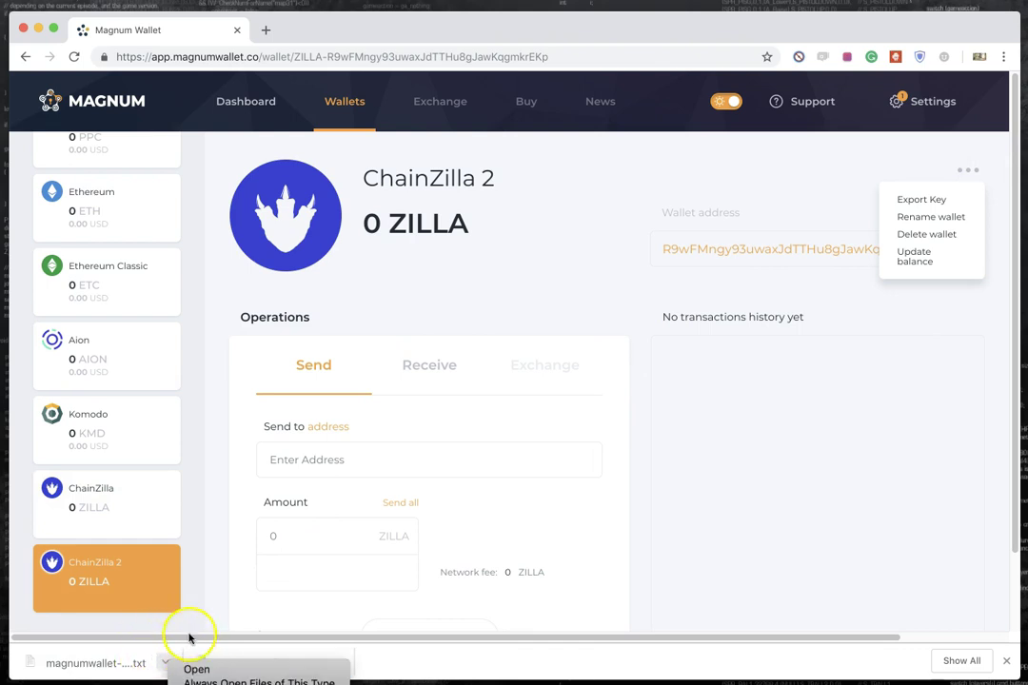
left_click(189, 637)
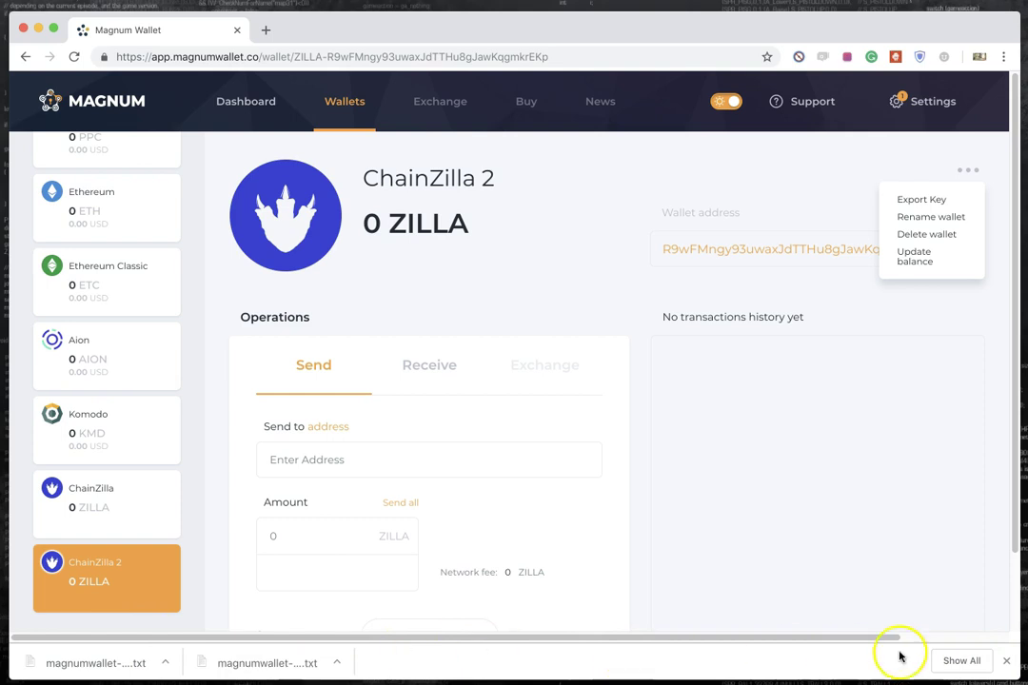
left_click(1009, 667)
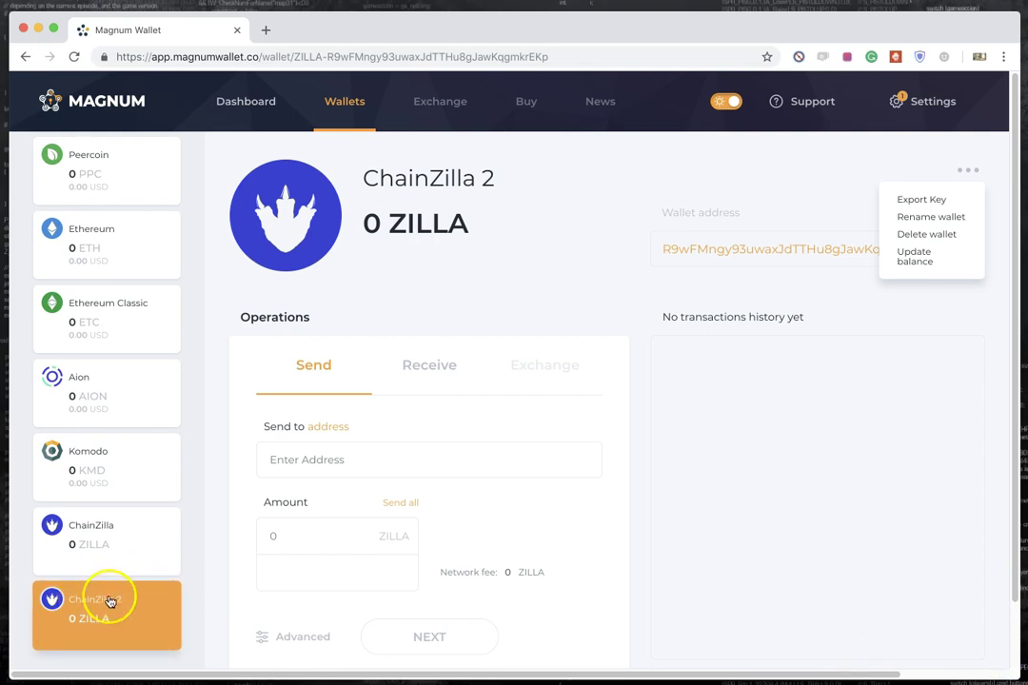
Step: Delete the ChainZilla 2 wallet and confirm, returning to the 0.00 balance dashboard
left_click(940, 235)
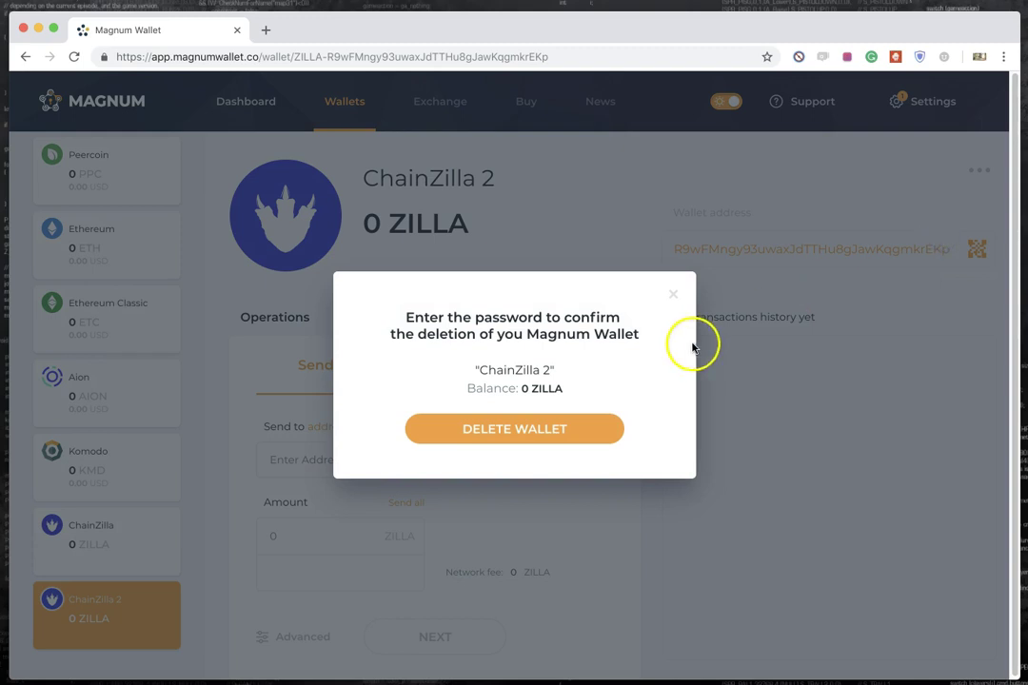
left_click(558, 428)
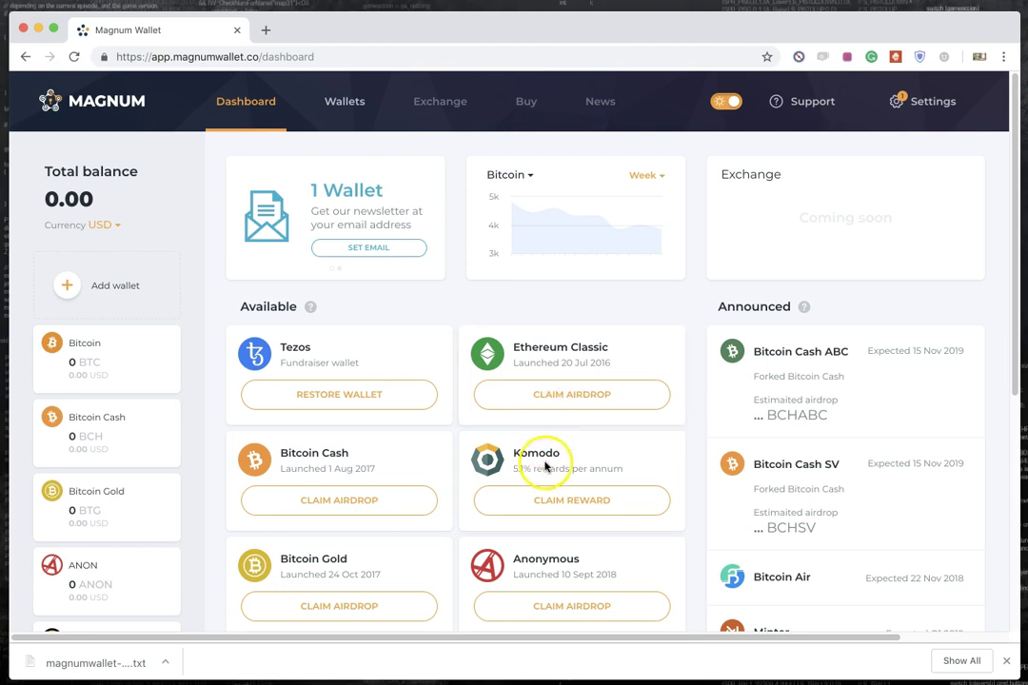
Step: Close Chrome's downloads bar to reveal the full 0.00 balance dashboard
left_click(1007, 666)
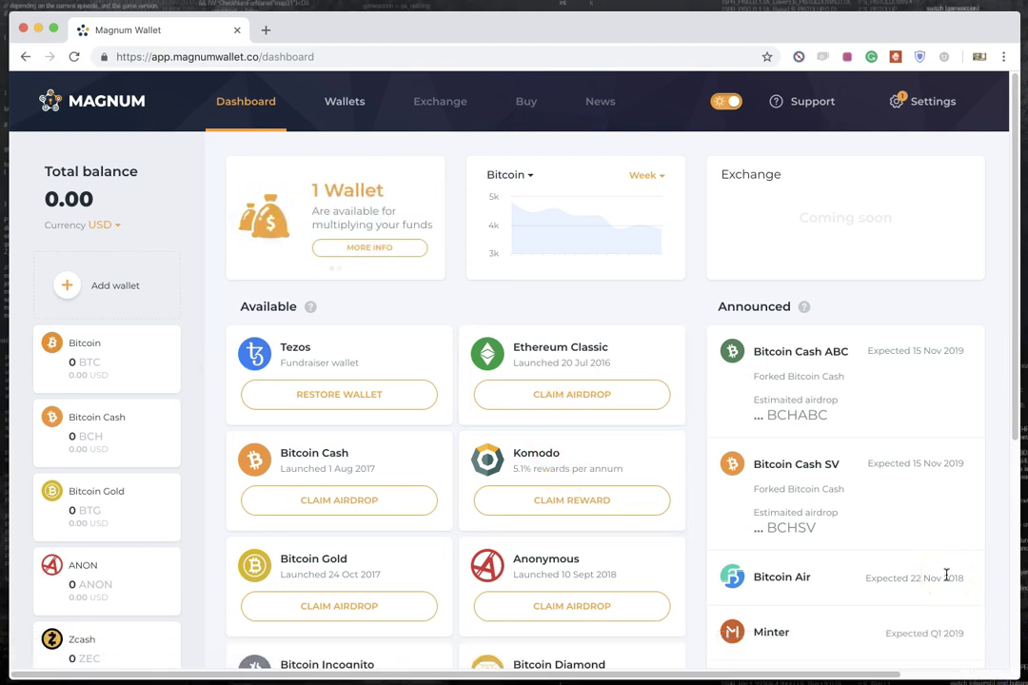